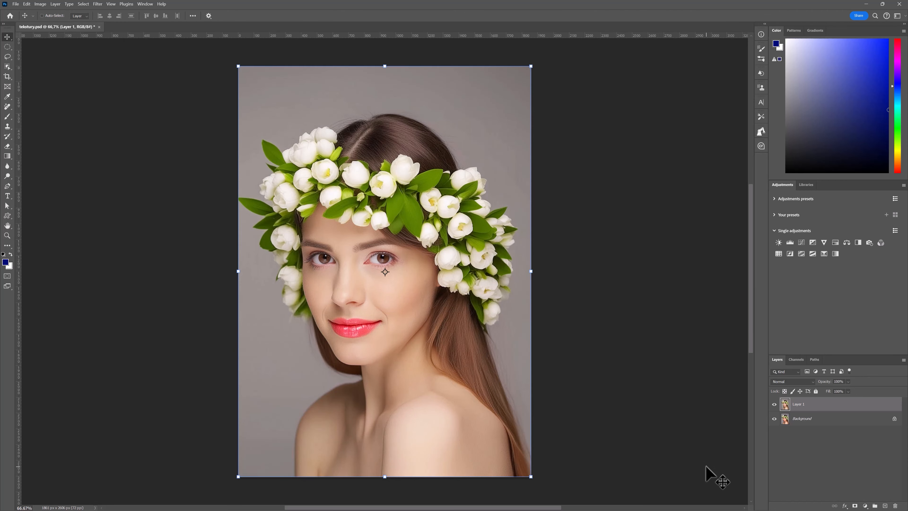
# Toggle the visibility of Layer 1 to compare the portrait with the Background version.
pyautogui.click(774, 404)
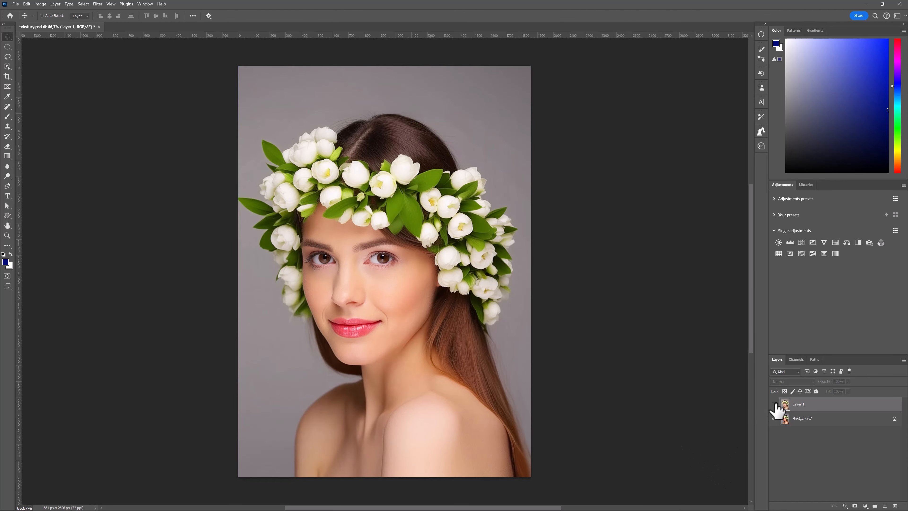
pyautogui.click(774, 404)
pyautogui.click(774, 404)
pyautogui.click(775, 404)
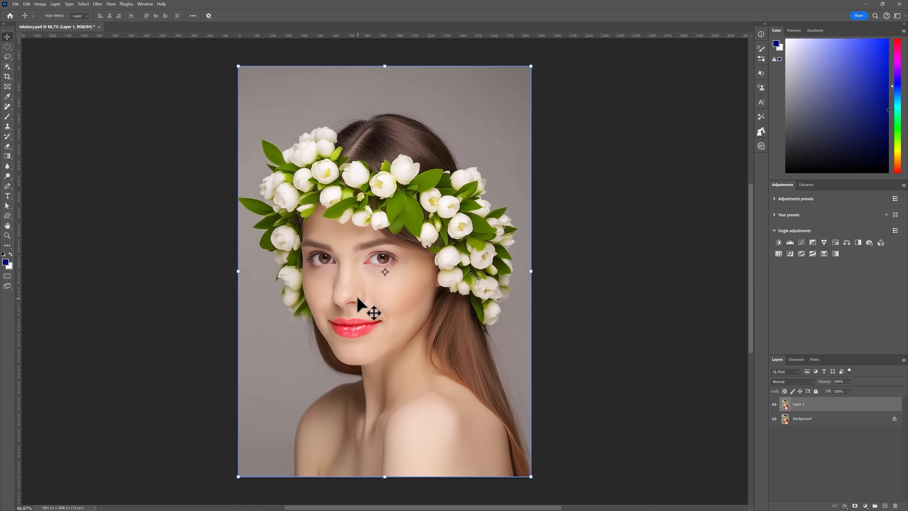
# Select the woman on Layer 1 with the Object Selection Tool's Select Subject command.
pyautogui.click(8, 57)
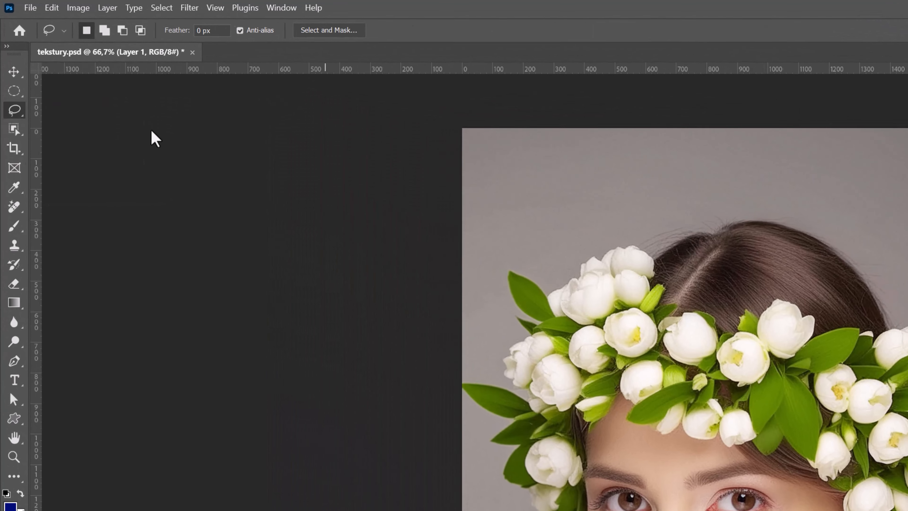
pyautogui.click(14, 129)
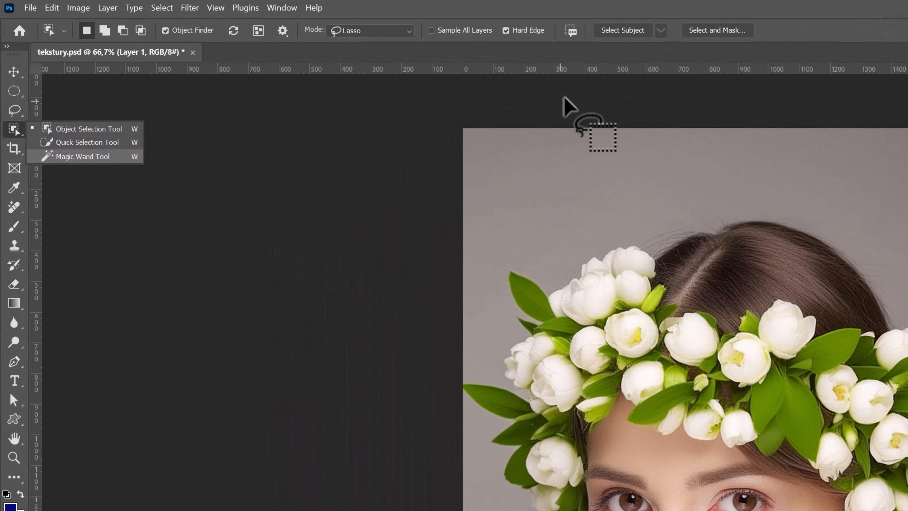
pyautogui.click(622, 31)
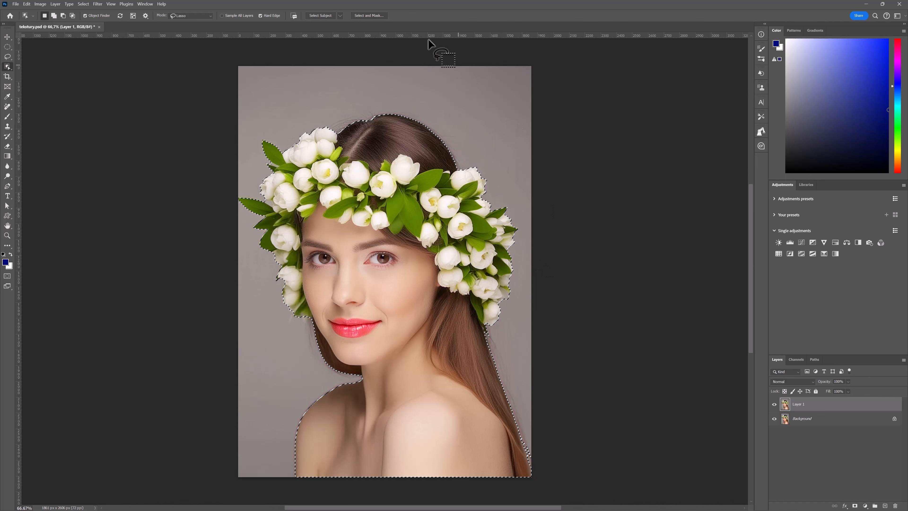
# In Select and Mask, refine the hair edge at the top of the head using a 125 px Refine Edge Brush.
pyautogui.click(370, 16)
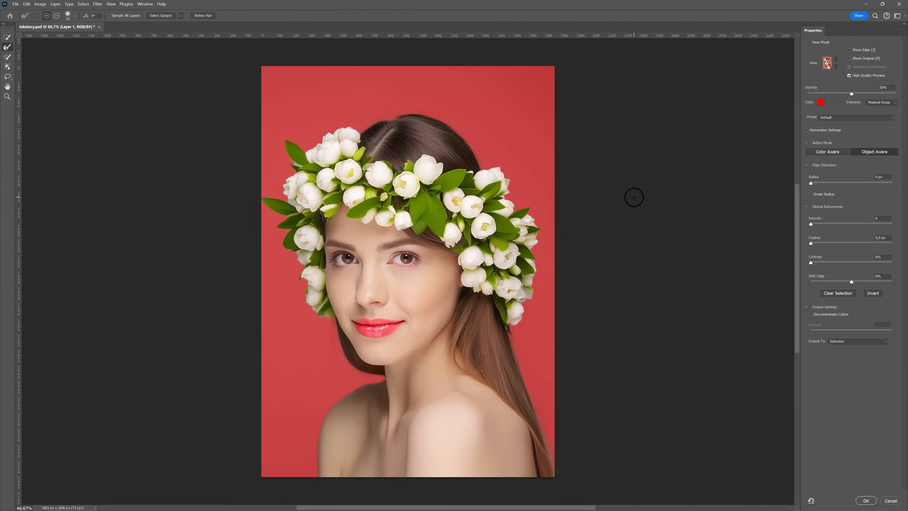
pyautogui.click(836, 63)
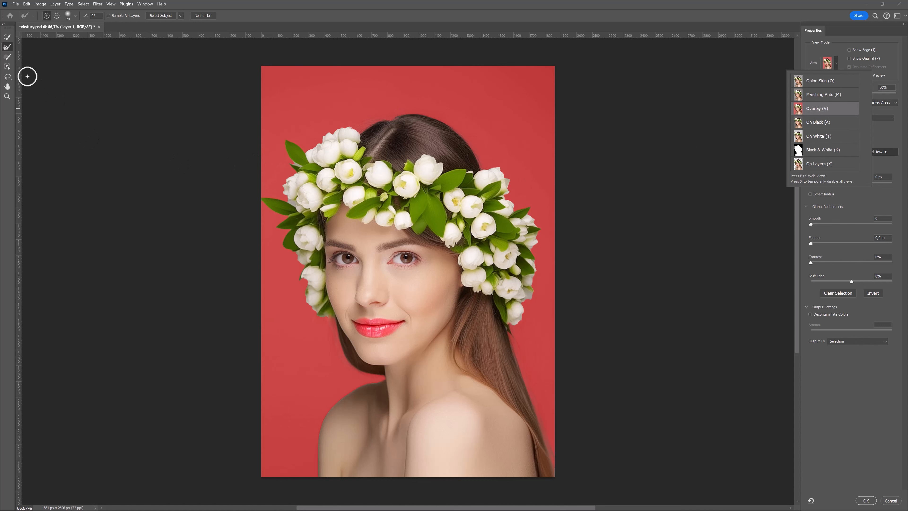
pyautogui.click(59, 59)
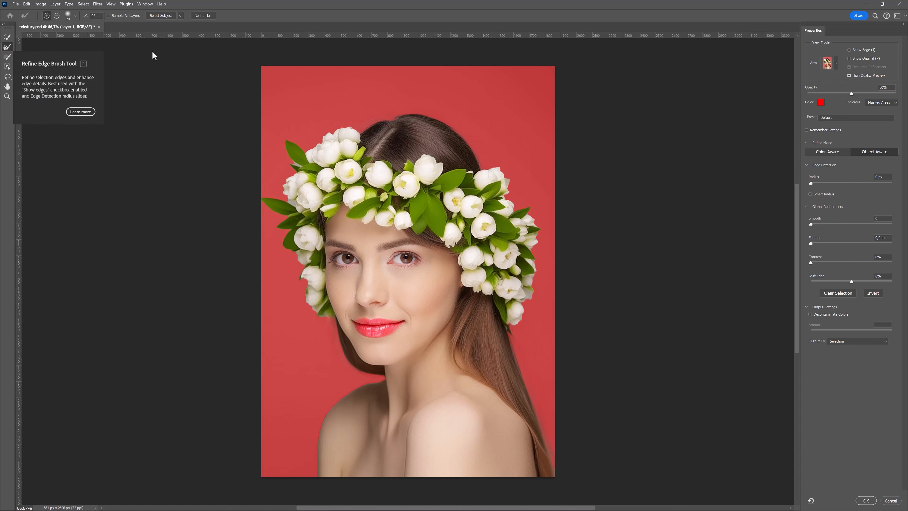
pyautogui.press(']')
pyautogui.press(']')
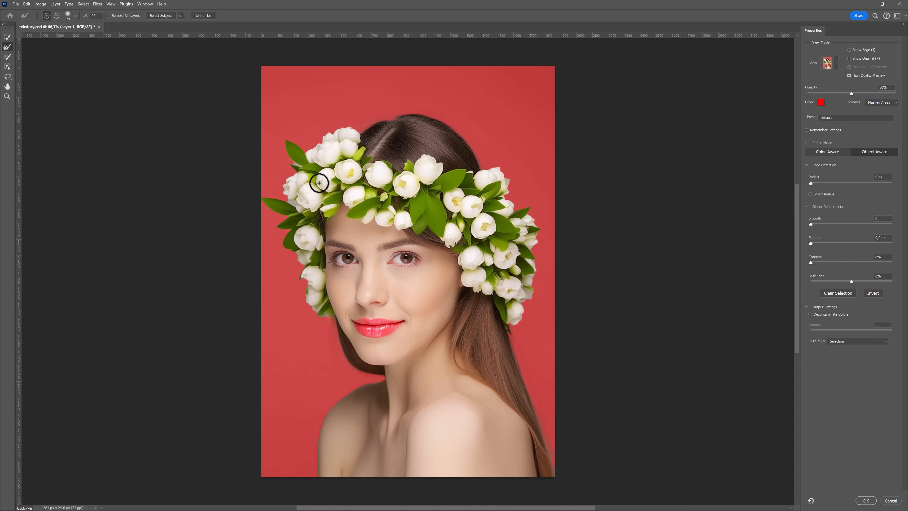
pyautogui.press(']')
pyautogui.press(']')
pyautogui.moveTo(362, 130)
pyautogui.mouseDown()
pyautogui.moveTo(387, 126)
pyautogui.moveTo(401, 138)
pyautogui.mouseUp()
pyautogui.moveTo(394, 115); pyautogui.dragTo(362, 120)
# Output the selection as New Layer with Layer Mask with Decontaminate Colors enabled, and check the cutout with the Background hidden.
pyautogui.click(809, 314)
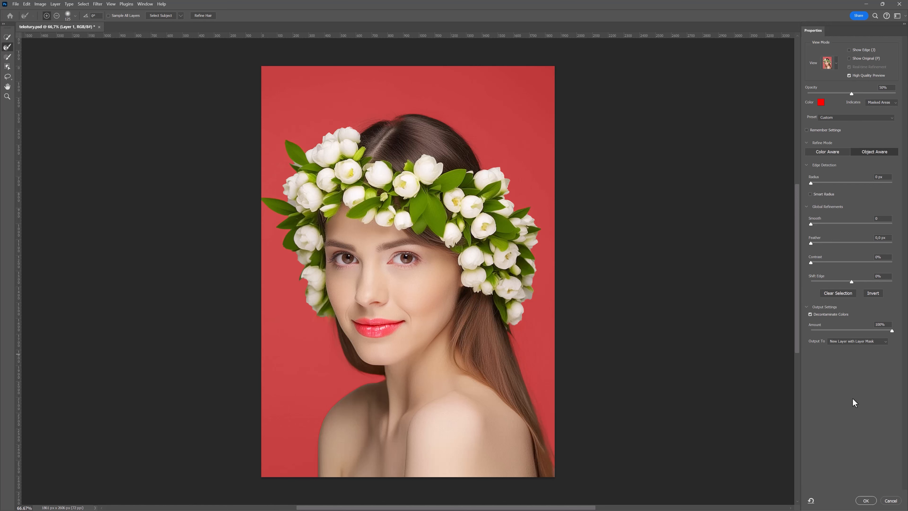
pyautogui.click(865, 500)
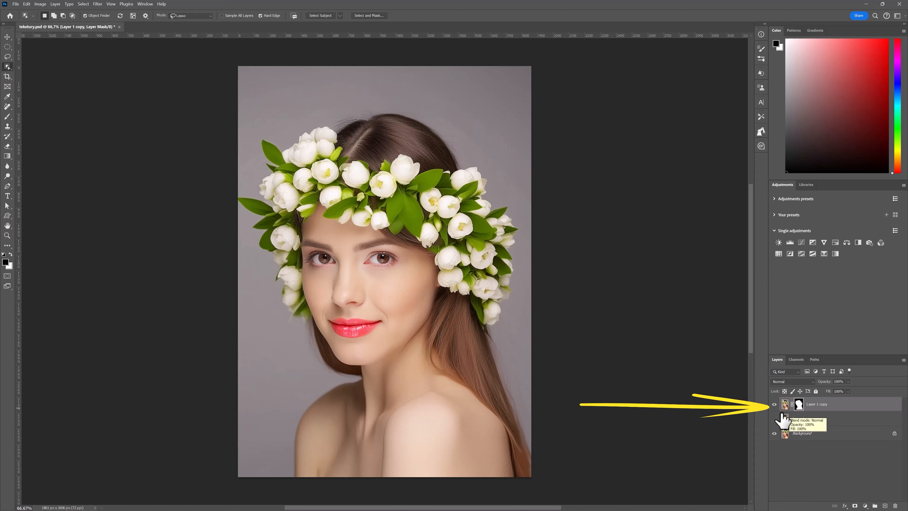
pyautogui.click(774, 434)
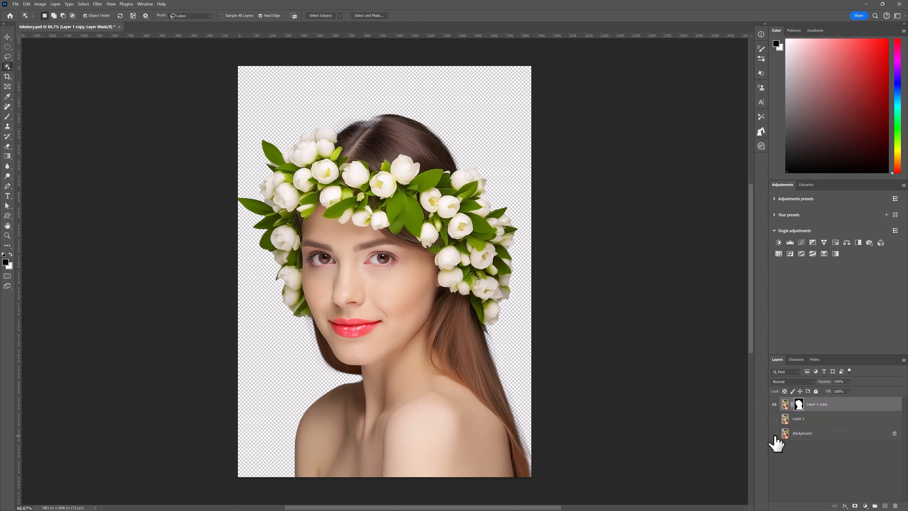
pyautogui.click(773, 434)
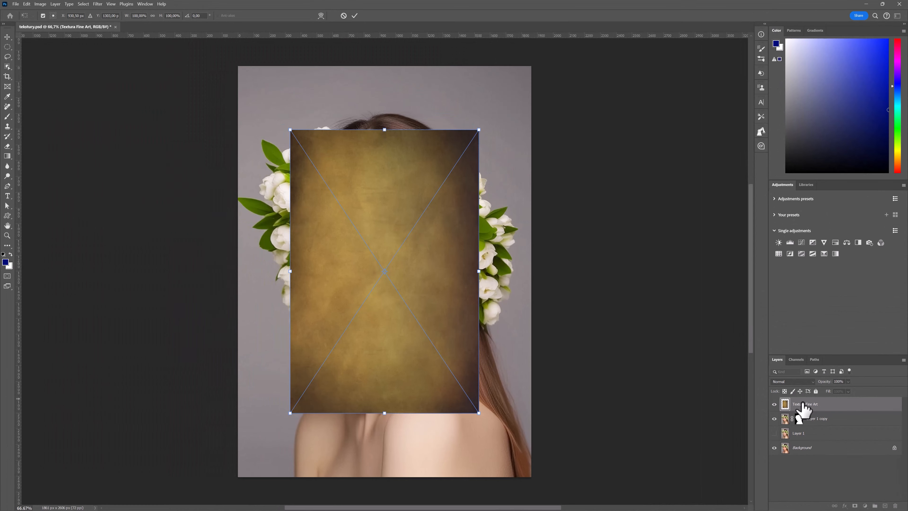
# Stretch the Textura Fine Art layer to cover the whole canvas and place it directly below Layer 1 copy.
pyautogui.moveTo(478, 129); pyautogui.dragTo(531, 67)
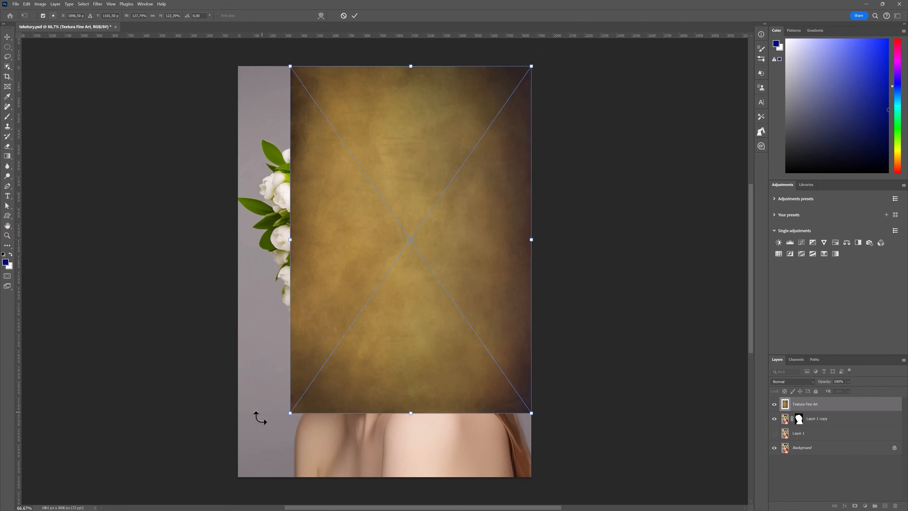
pyautogui.moveTo(290, 413); pyautogui.dragTo(241, 478)
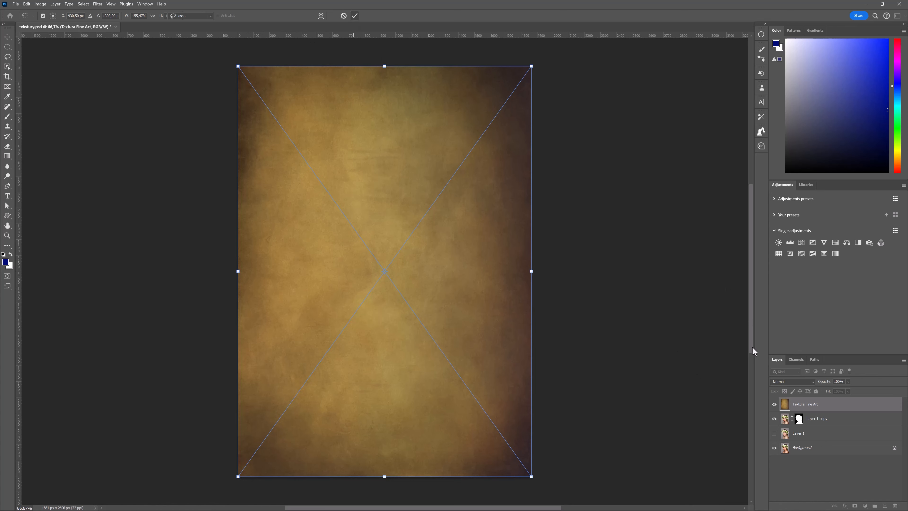
pyautogui.press('Return')
pyautogui.moveTo(811, 411); pyautogui.dragTo(806, 422)
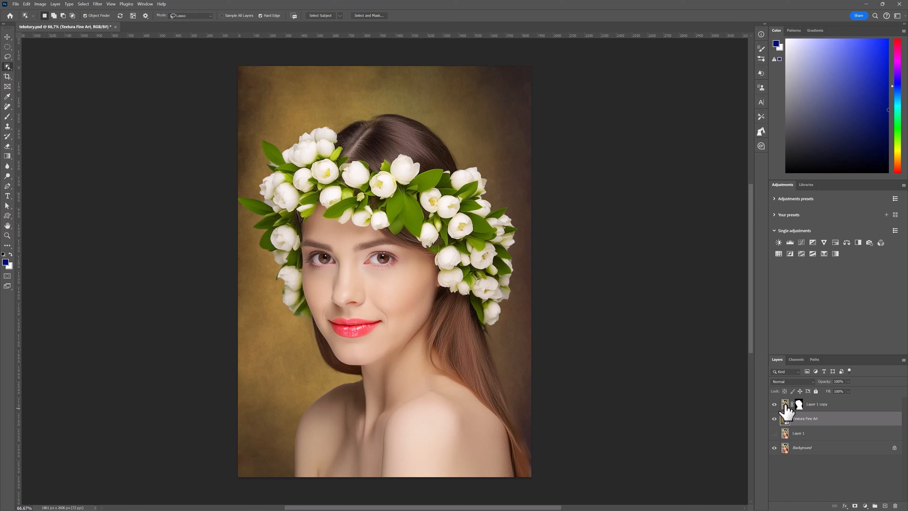
# Apply Color Decontaminate to the image of Layer 1 copy, trying low and medium amounts before settling on one near maximum.
pyautogui.click(784, 404)
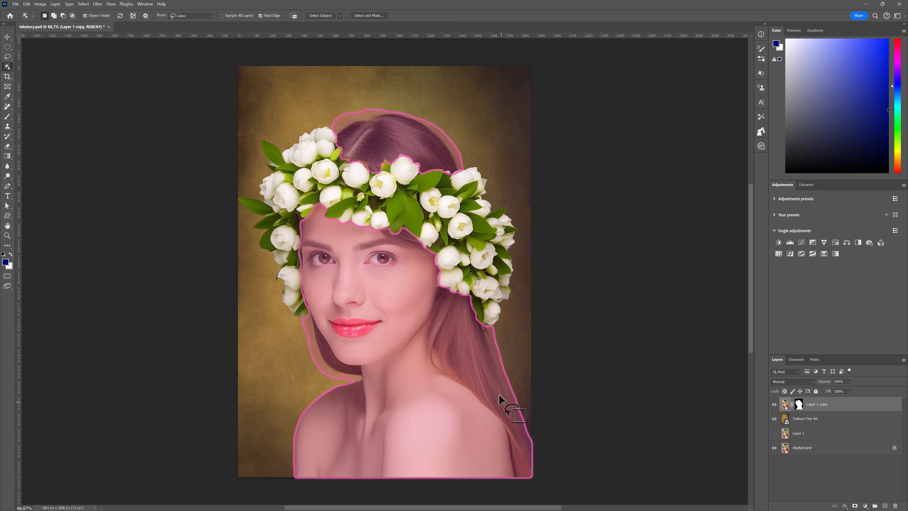
pyautogui.click(8, 37)
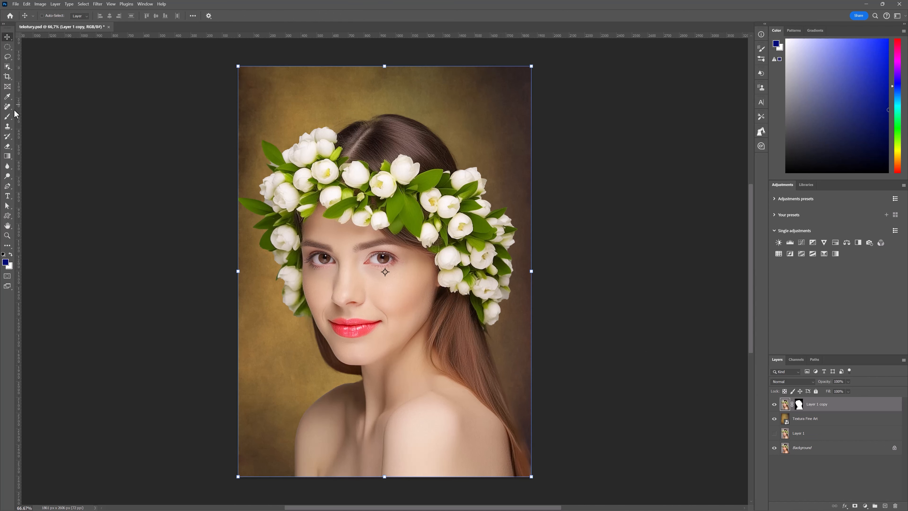
pyautogui.click(7, 117)
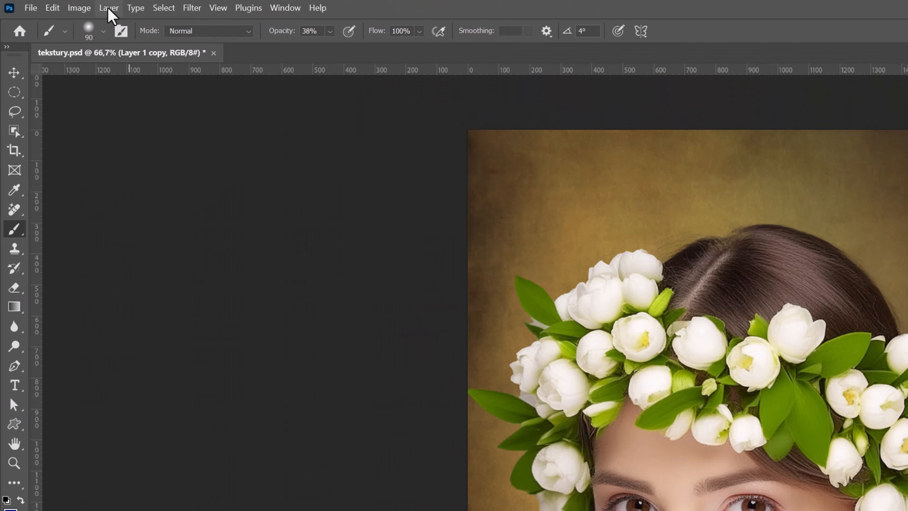
pyautogui.click(108, 7)
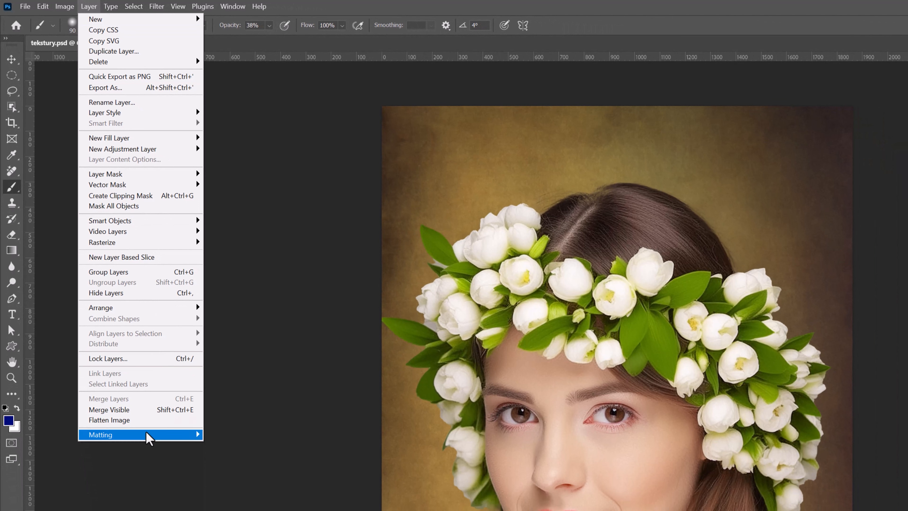
pyautogui.moveTo(146, 434)
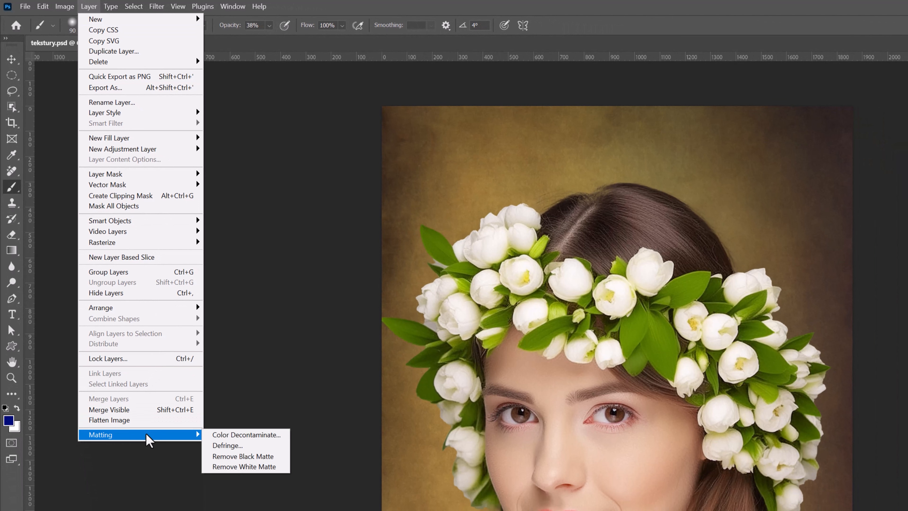
pyautogui.click(247, 437)
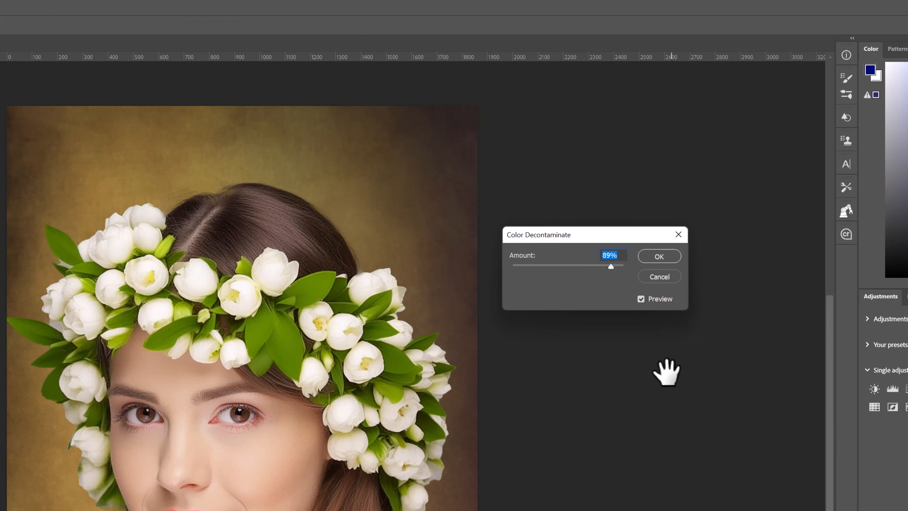
pyautogui.moveTo(607, 265); pyautogui.dragTo(498, 268)
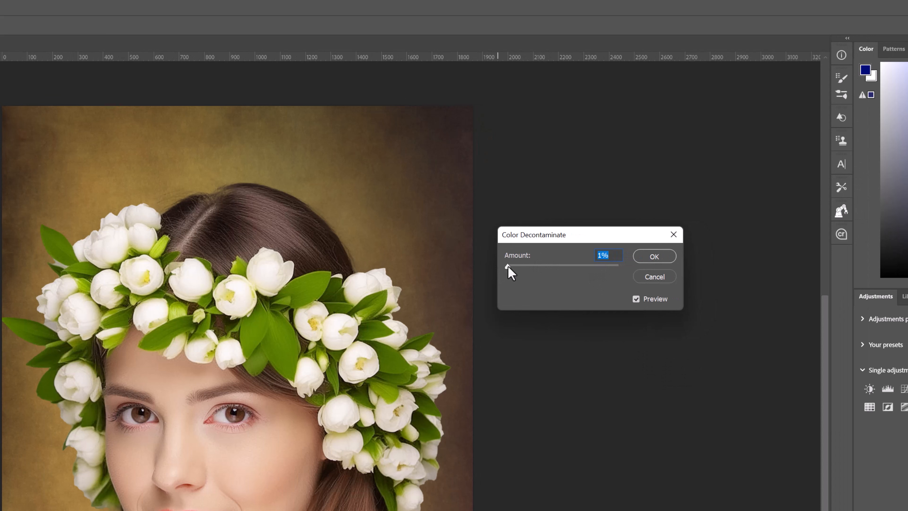
pyautogui.moveTo(506, 267); pyautogui.dragTo(565, 276)
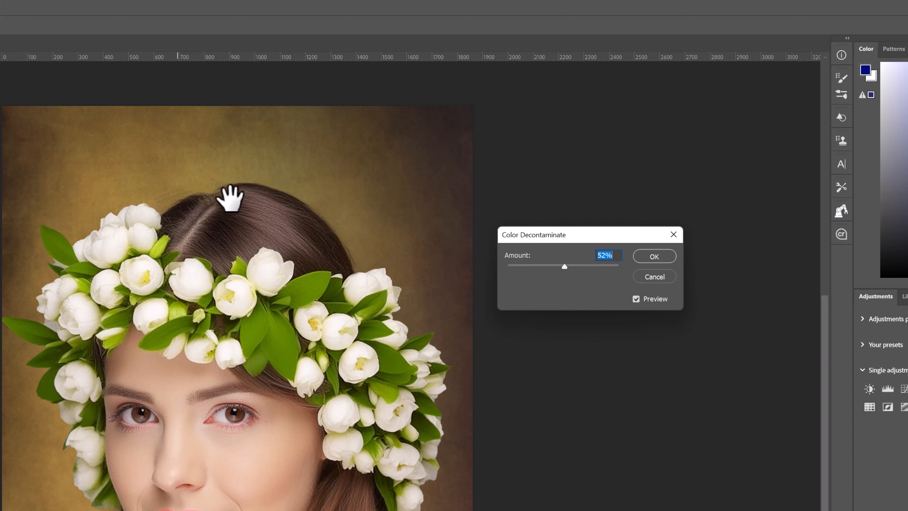
pyautogui.moveTo(562, 267); pyautogui.dragTo(685, 274)
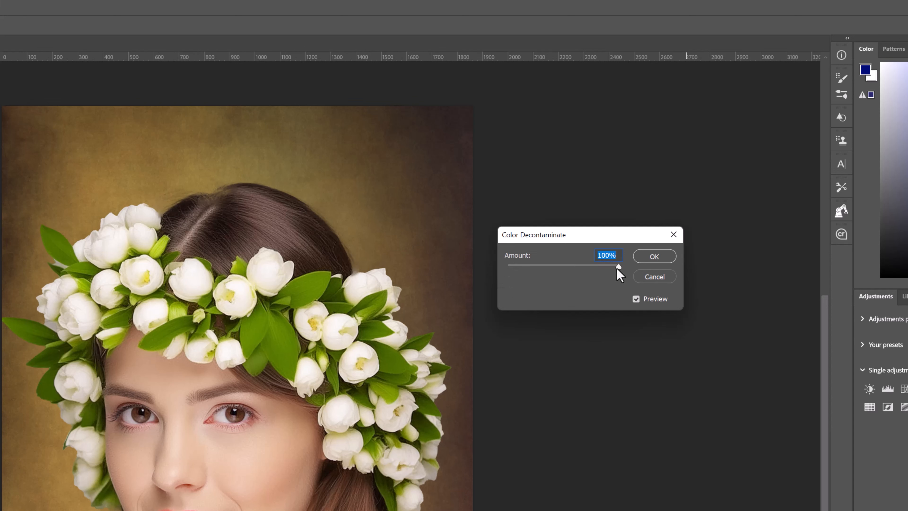
pyautogui.moveTo(615, 267); pyautogui.dragTo(612, 268)
pyautogui.click(652, 255)
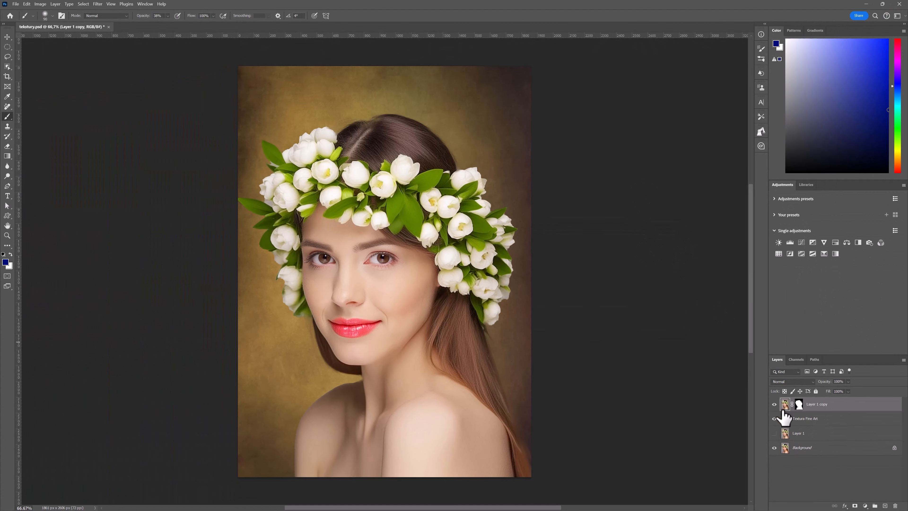
# Convert the masked Layer 1 copy to a smart object and select the Textura Fine Art layer.
pyautogui.click(774, 418)
pyautogui.click(798, 404)
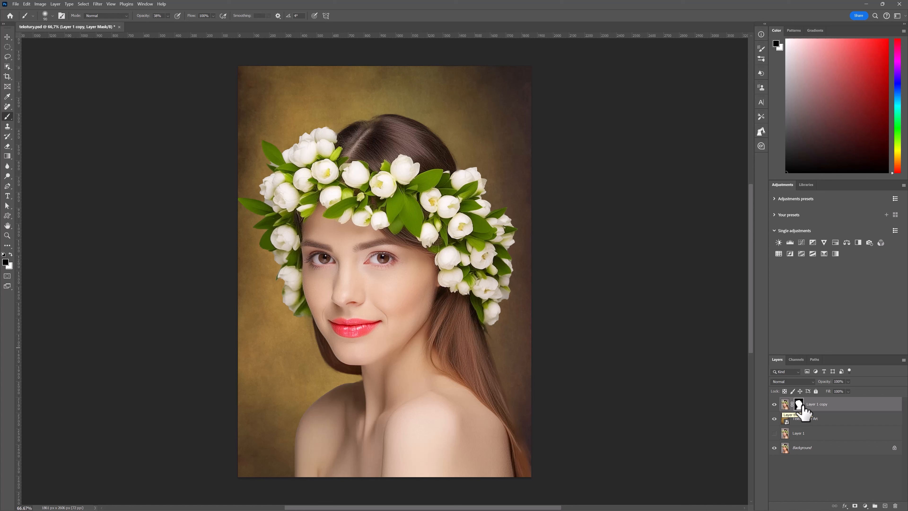
pyautogui.click(784, 404)
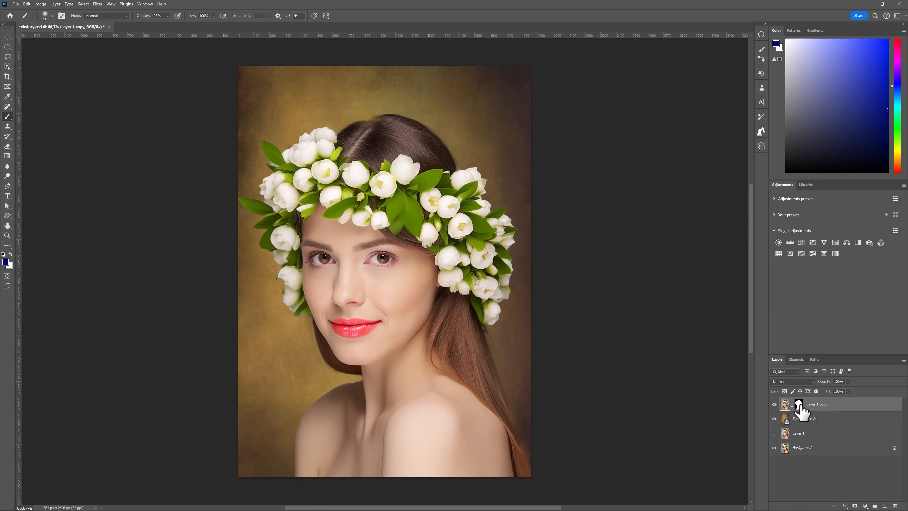
pyautogui.rightClick(786, 404)
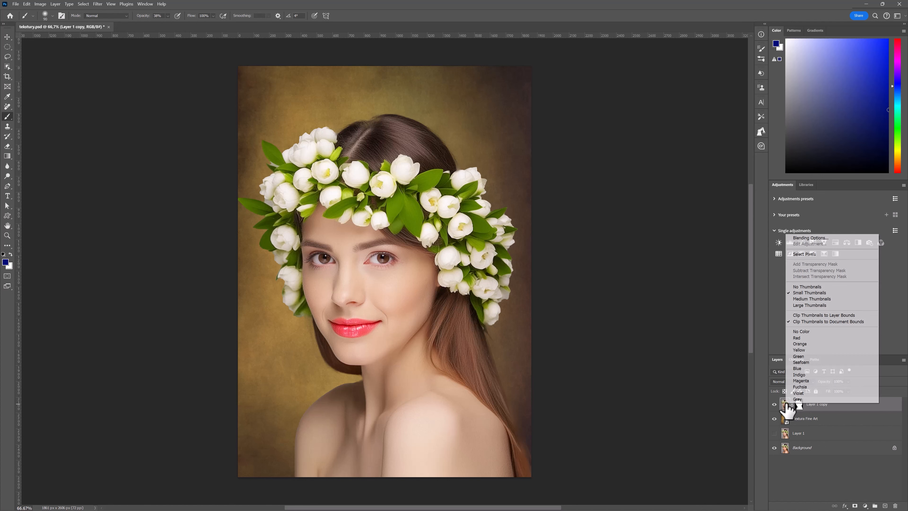
pyautogui.click(839, 412)
pyautogui.rightClick(848, 405)
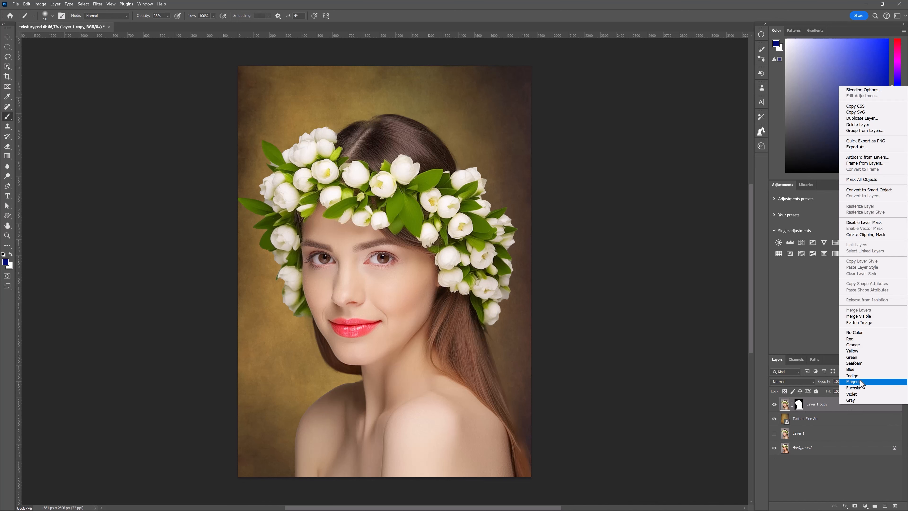
pyautogui.click(872, 190)
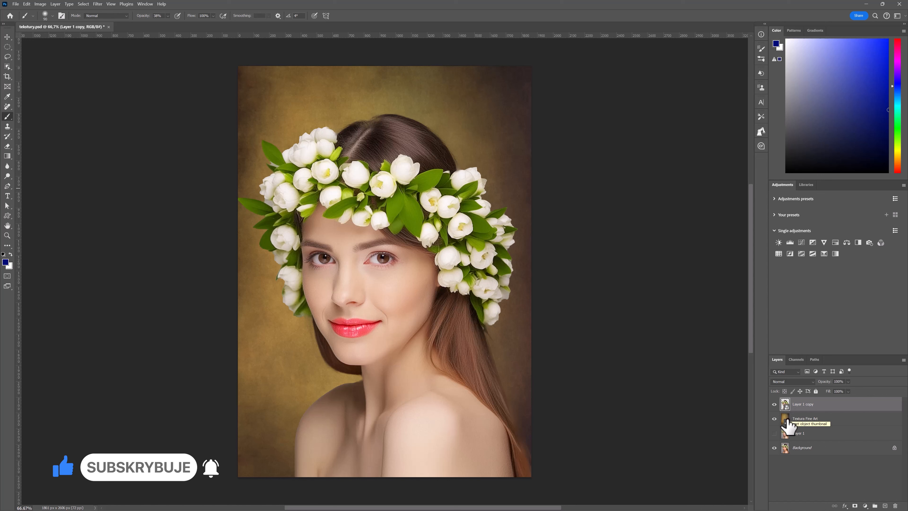
pyautogui.click(806, 418)
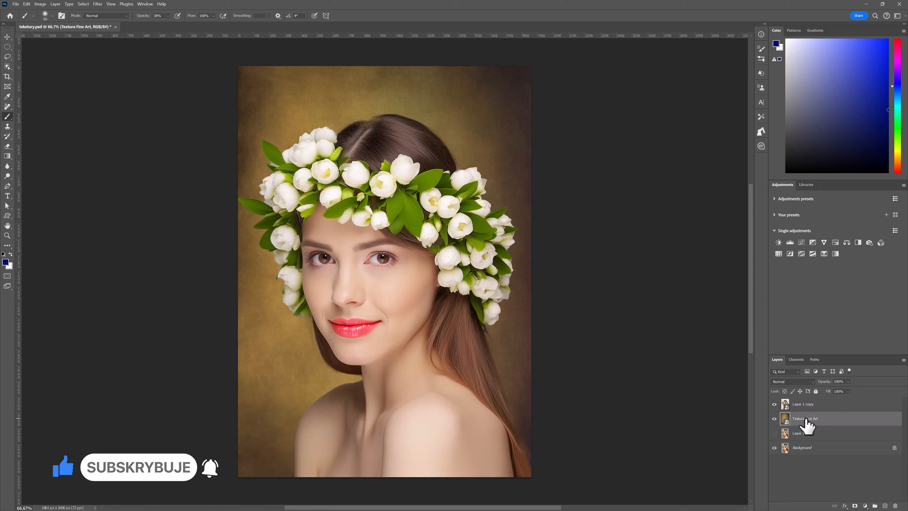
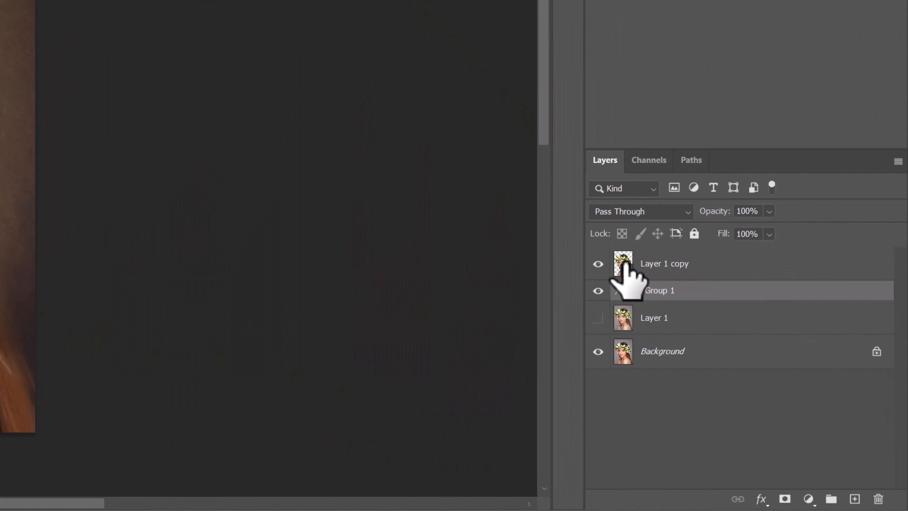
# With Layer 1 copy selected, compare how the image looks in the Red, Green and Blue channels.
pyautogui.click(625, 272)
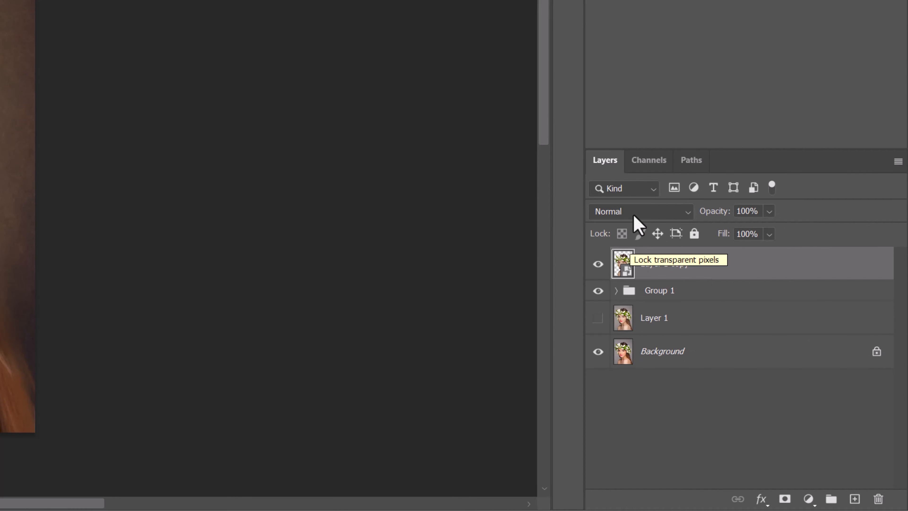
pyautogui.moveTo(611, 162)
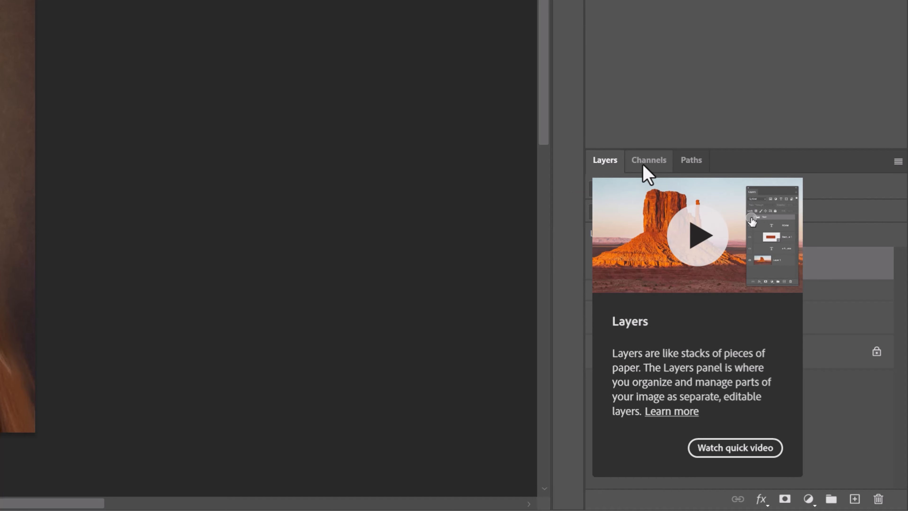
pyautogui.click(658, 161)
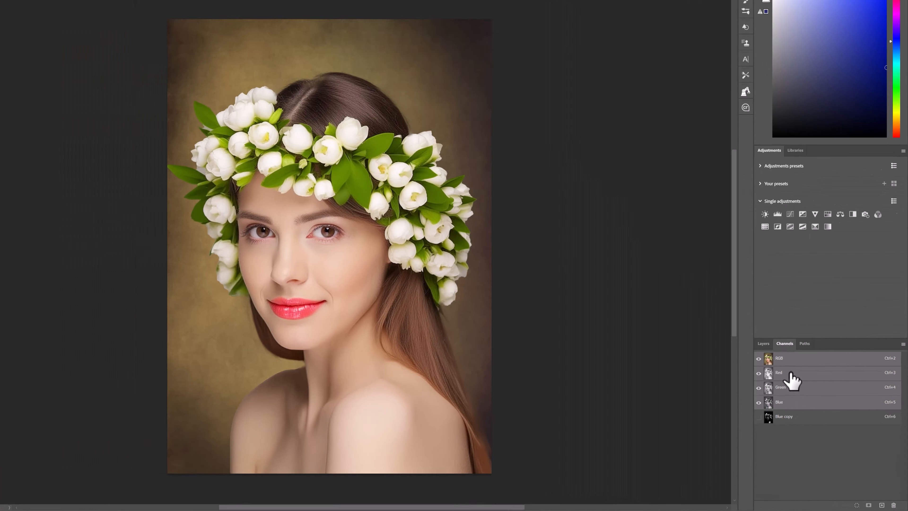
pyautogui.click(661, 223)
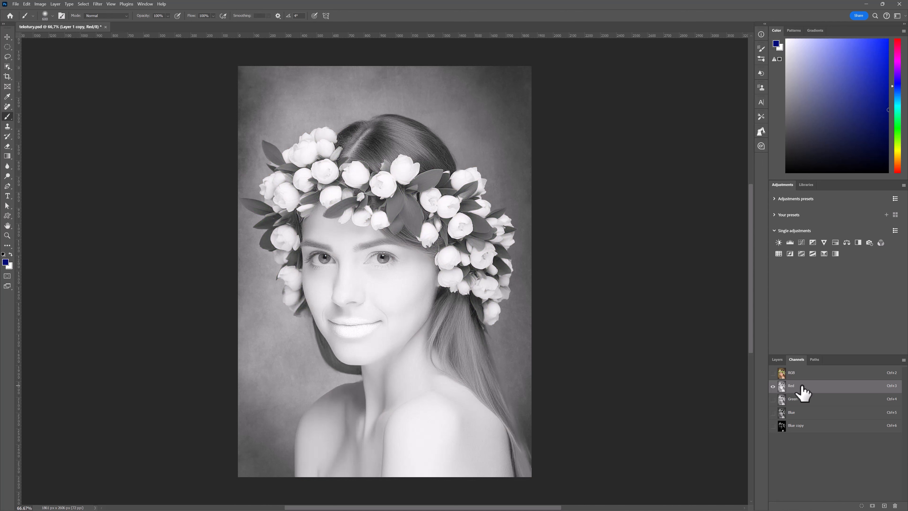
pyautogui.click(809, 404)
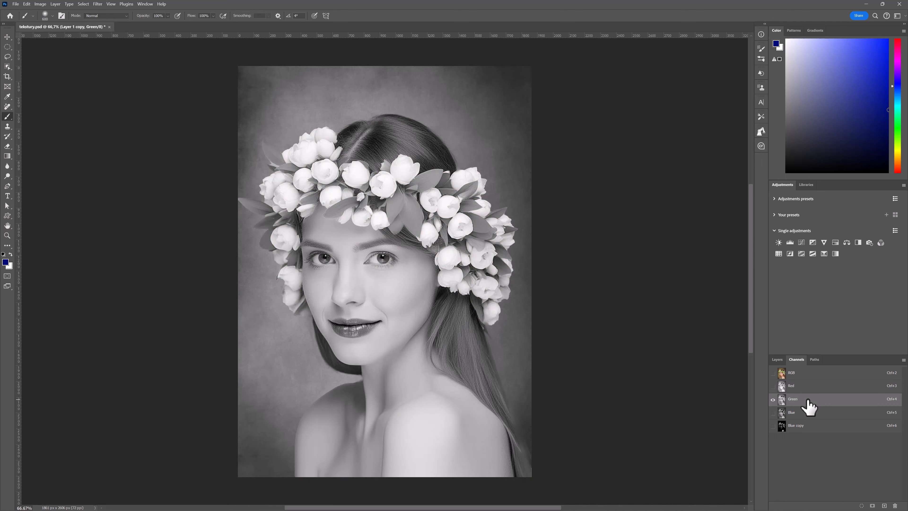
pyautogui.click(806, 415)
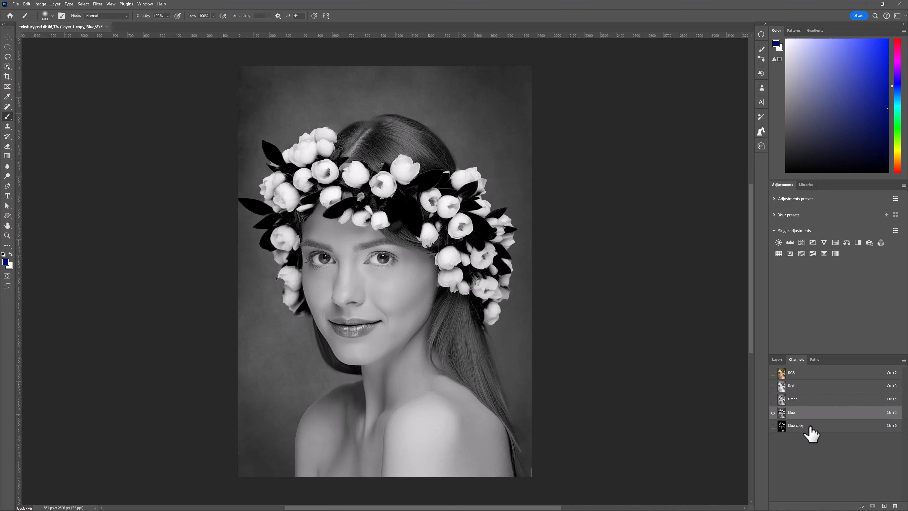
# Delete the existing Blue copy channel and make a fresh duplicate of the Blue channel.
pyautogui.click(809, 426)
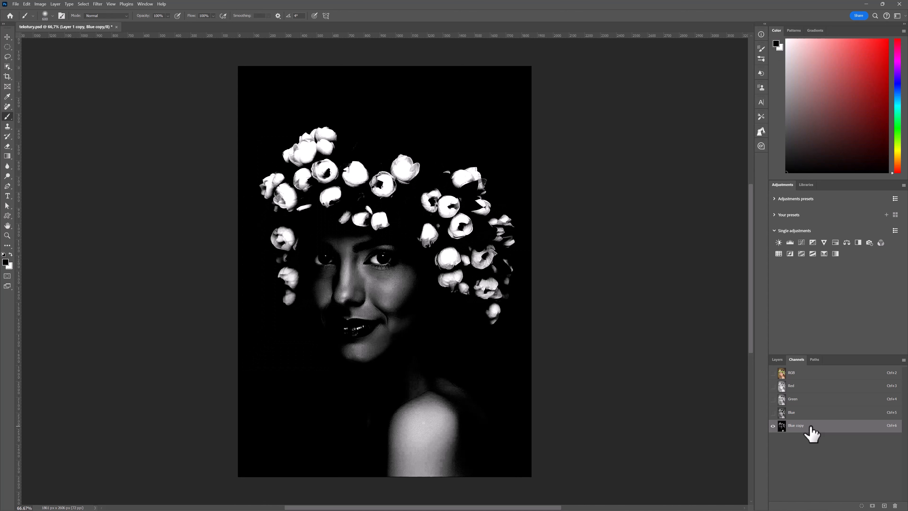
pyautogui.moveTo(810, 428); pyautogui.dragTo(895, 505)
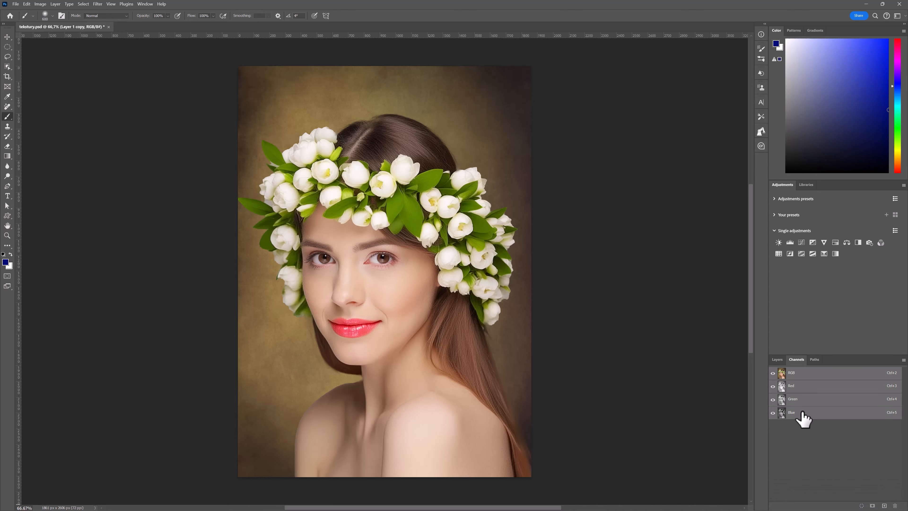
pyautogui.click(800, 413)
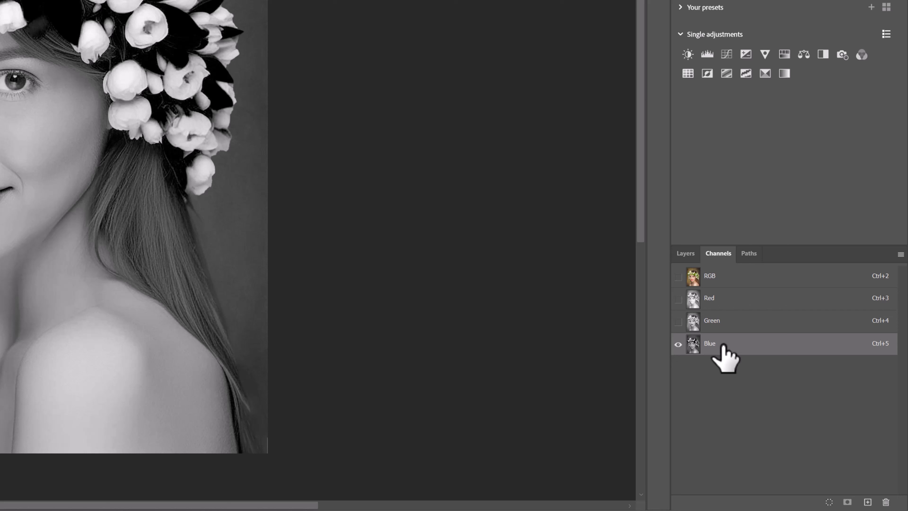
pyautogui.moveTo(724, 343); pyautogui.dragTo(867, 502)
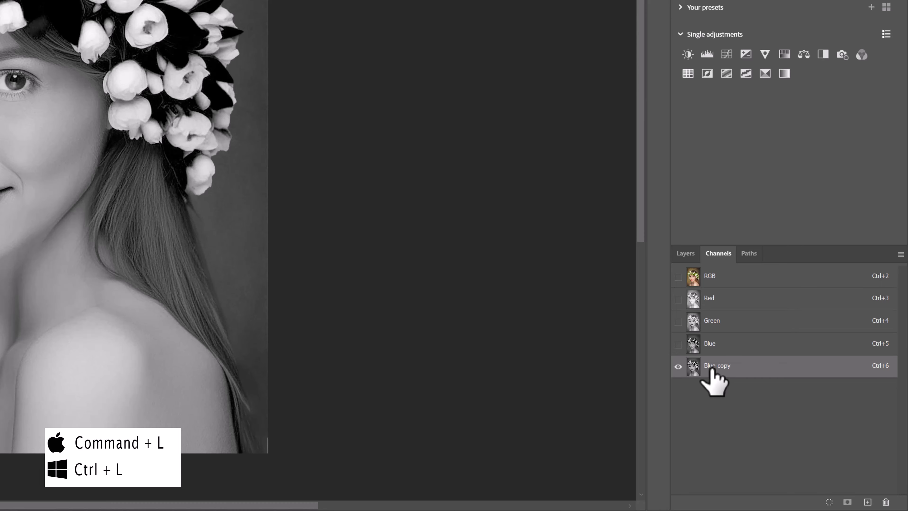
# Apply Levels to the Blue copy channel with black input 119, midtones 0.59 and white input 229.
pyautogui.hotkey('ctrl', 'l')
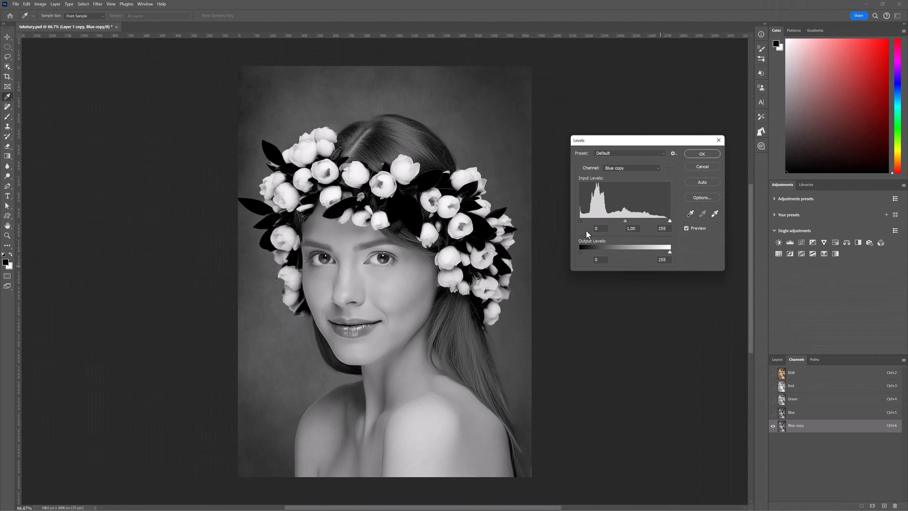
pyautogui.moveTo(625, 143); pyautogui.dragTo(624, 125)
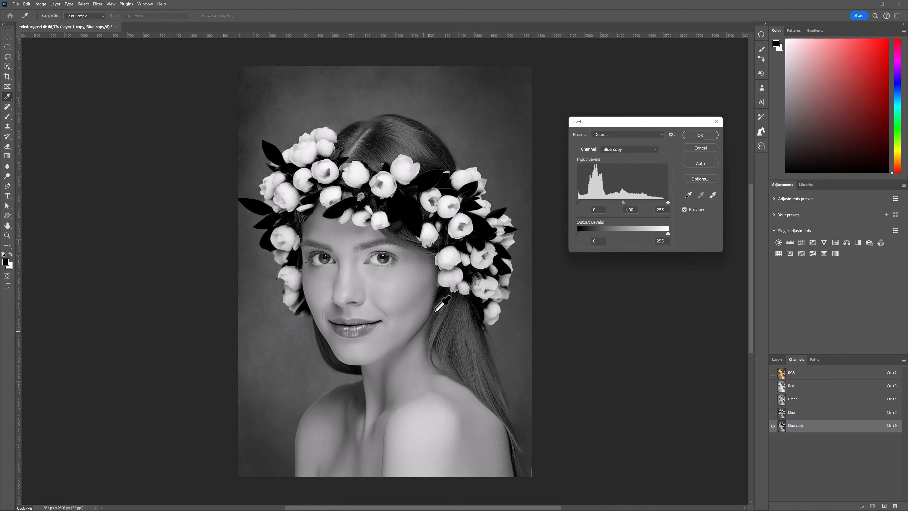
pyautogui.moveTo(577, 201); pyautogui.dragTo(620, 202)
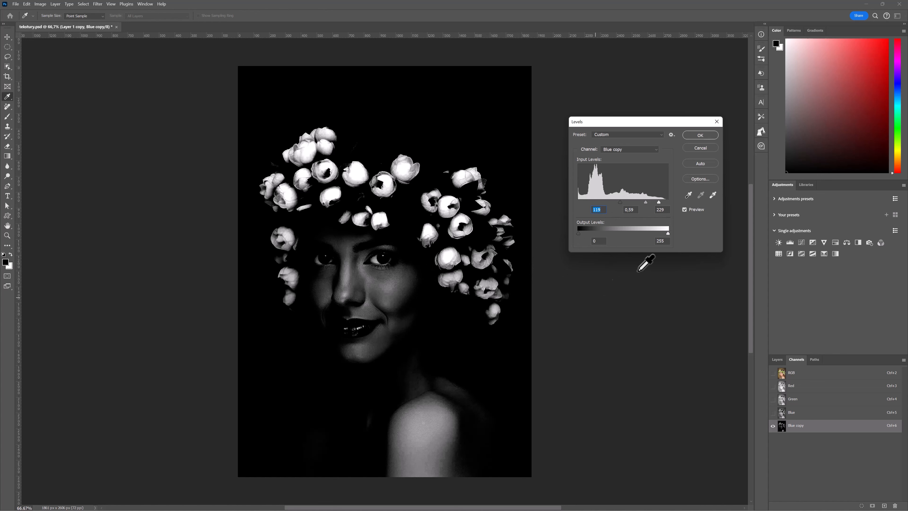
pyautogui.click(699, 135)
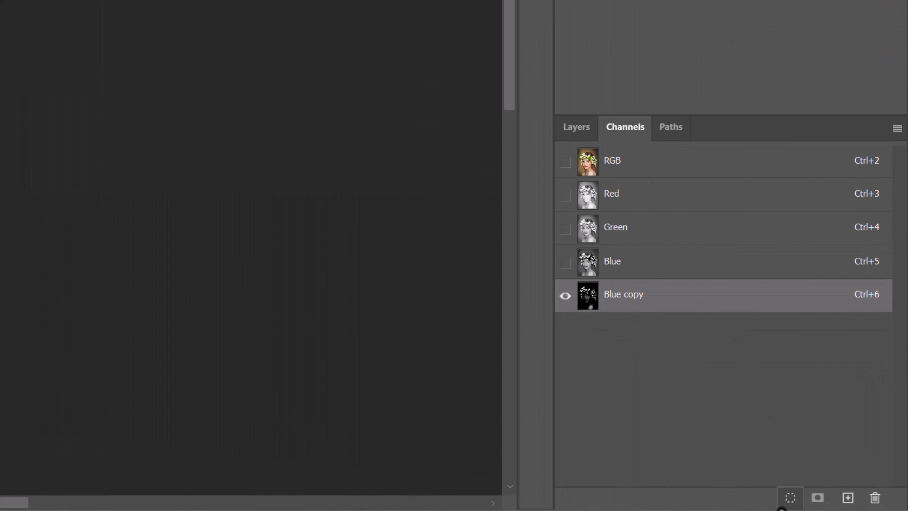
pyautogui.click(790, 498)
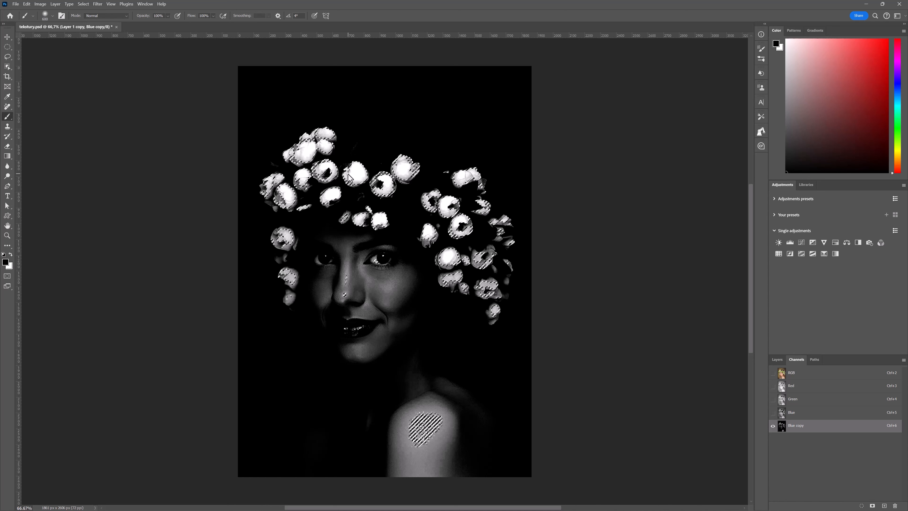
pyautogui.hotkey('ctrl', 'd')
pyautogui.click(865, 506)
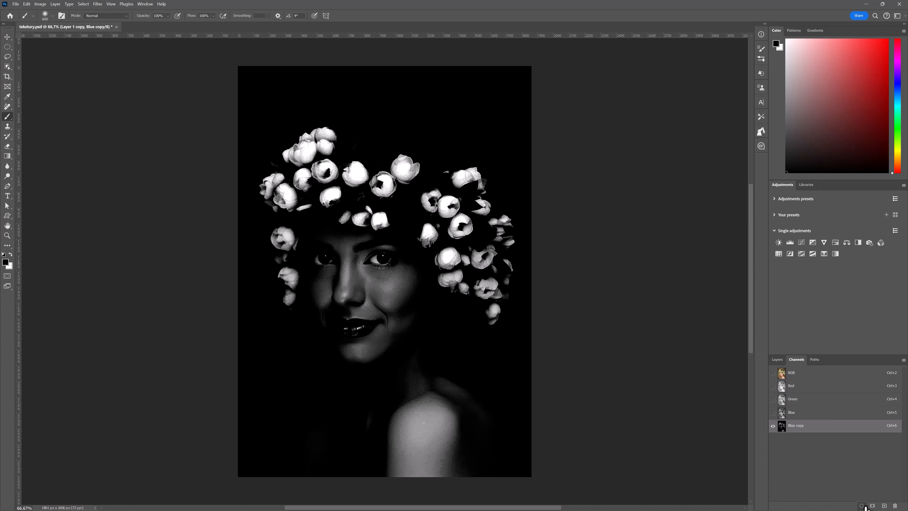
# Apply Levels to Blue copy again with white input 182 and midtones 1.18 to brighten its light areas.
pyautogui.hotkey('ctrl', 'l')
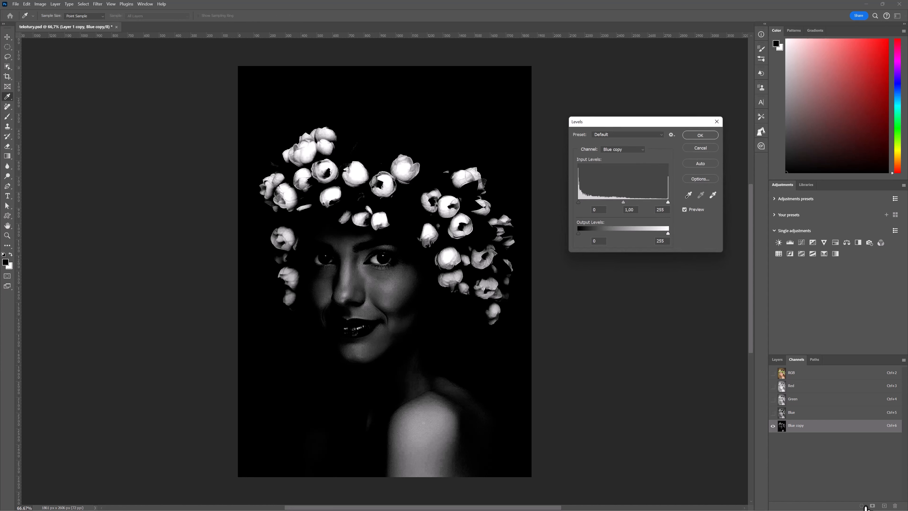
pyautogui.moveTo(668, 202); pyautogui.dragTo(608, 200)
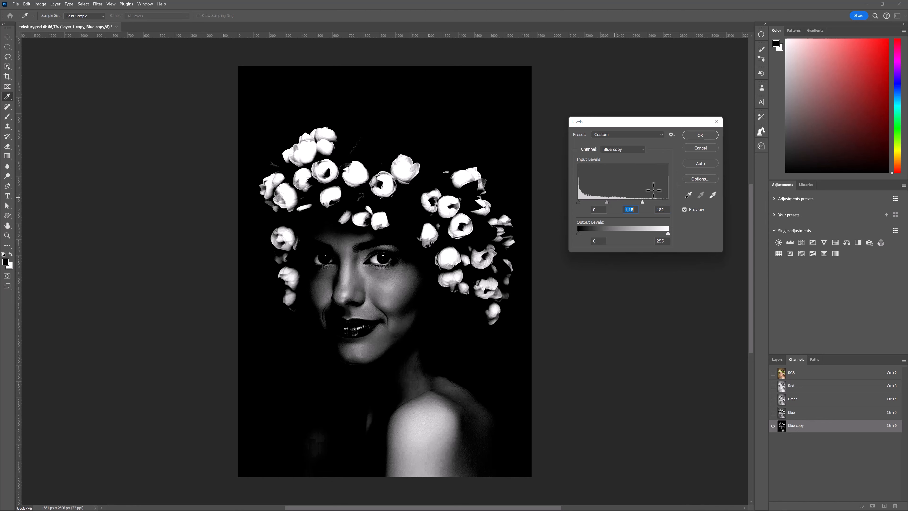
pyautogui.click(696, 137)
# Load the Blue copy channel as a selection and return to the RGB composite in the layer stack.
pyautogui.press('b')
pyautogui.click(860, 505)
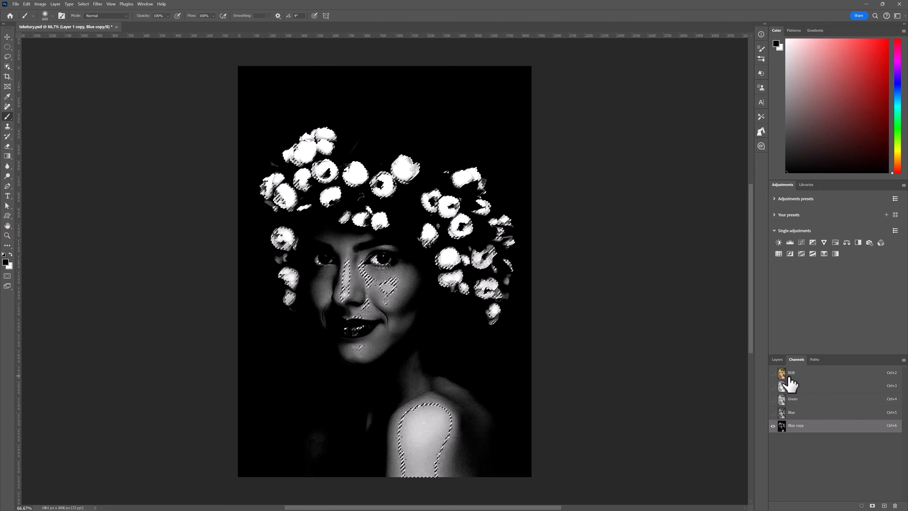
pyautogui.click(801, 373)
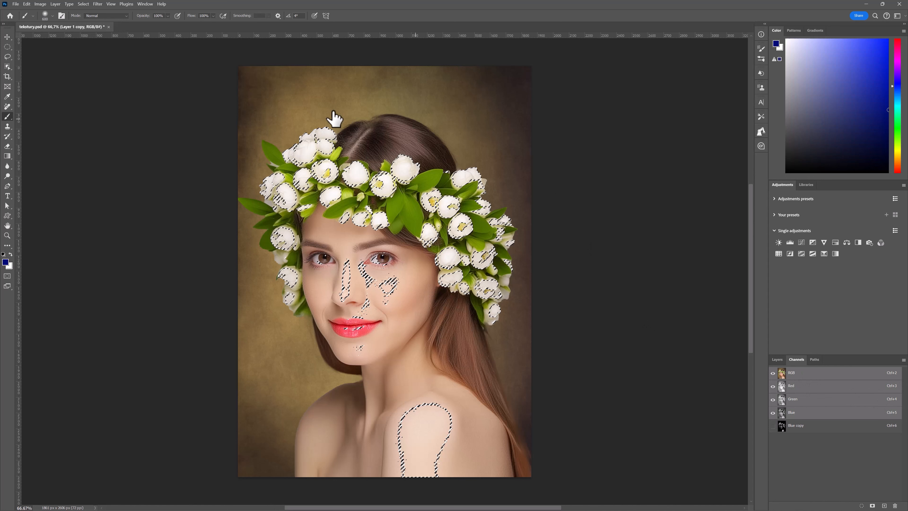
pyautogui.click(778, 359)
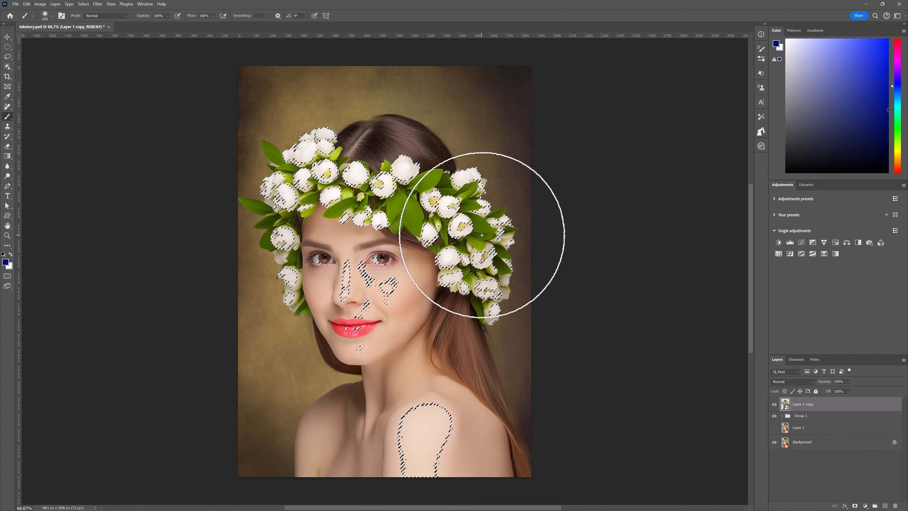
# Add a Curves adjustment above Layer 1 copy masked by the selection, anchoring the shadows and raising the highlights.
pyautogui.click(865, 505)
pyautogui.press('Return')
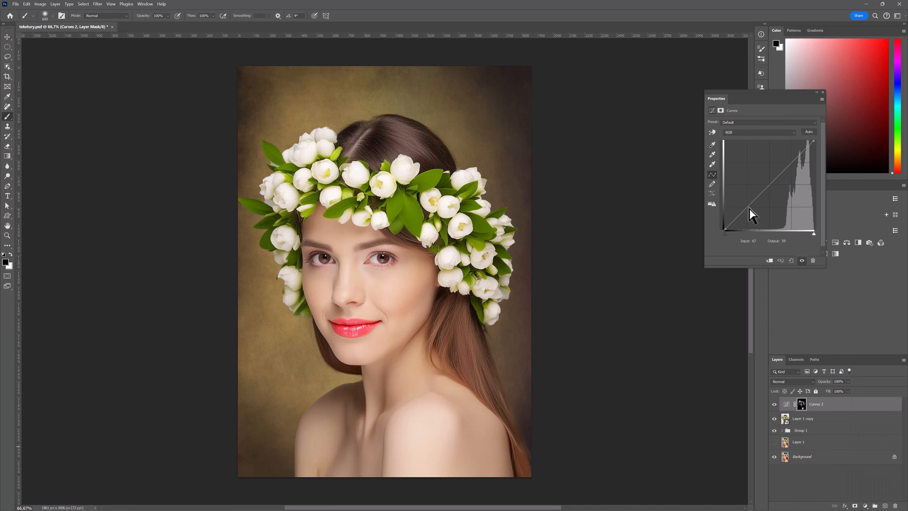
pyautogui.click(746, 207)
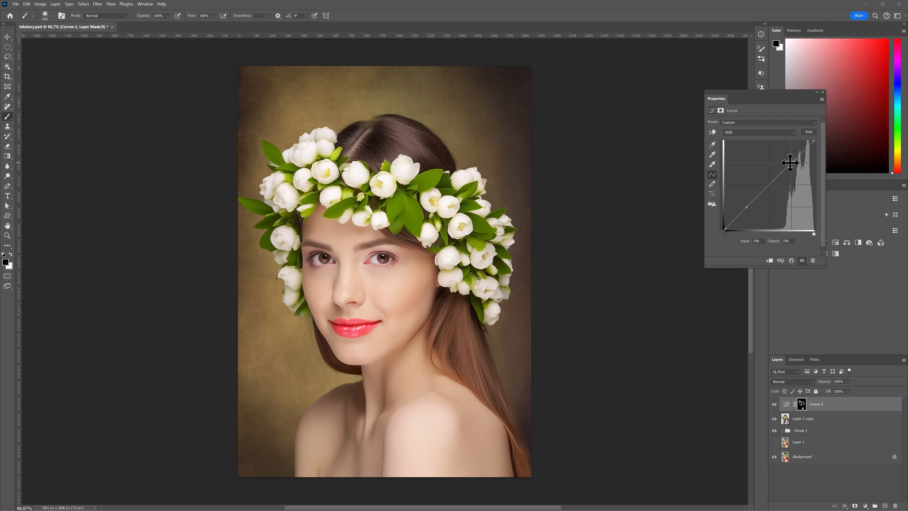
pyautogui.moveTo(791, 162)
pyautogui.mouseDown()
pyautogui.moveTo(775, 157)
pyautogui.moveTo(789, 169)
pyautogui.moveTo(784, 156)
pyautogui.mouseUp()
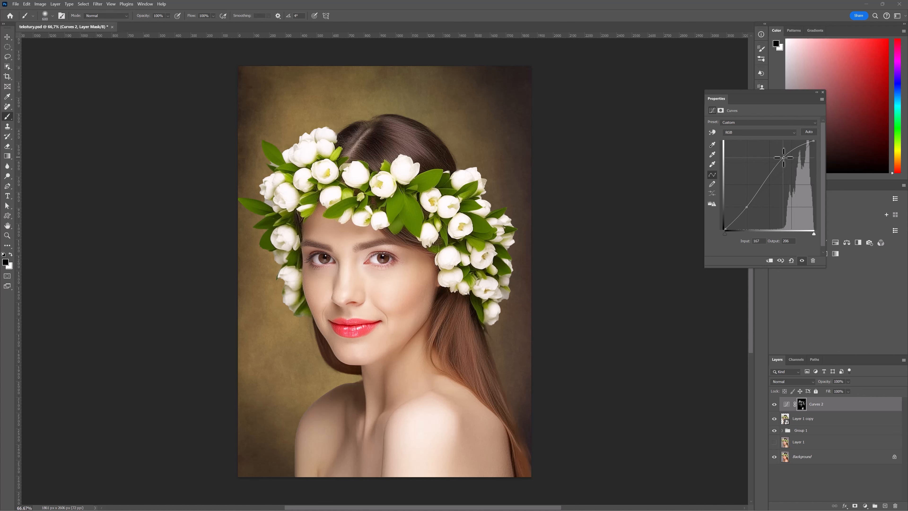
pyautogui.moveTo(782, 162); pyautogui.dragTo(777, 160)
pyautogui.click(822, 92)
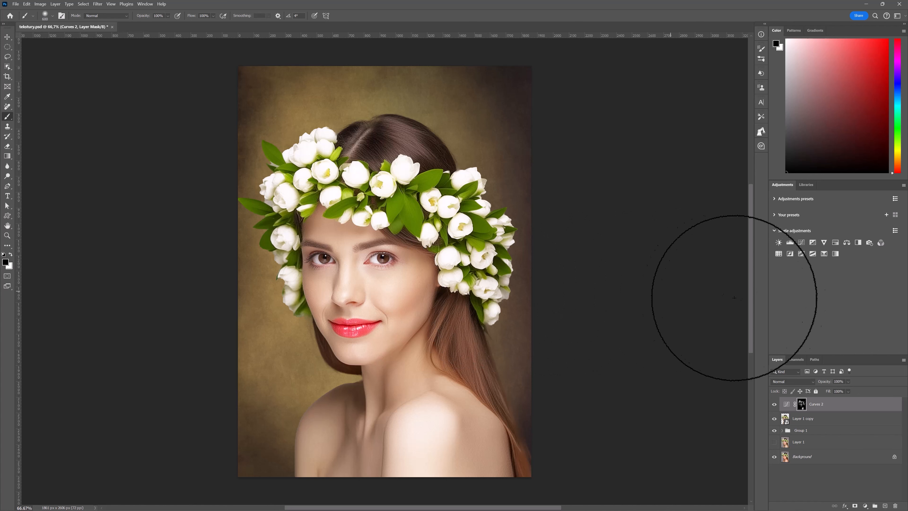
# Add another Curves adjustment on top, lower its midpoint to darken the image slightly, and invert its mask to black.
pyautogui.click(865, 506)
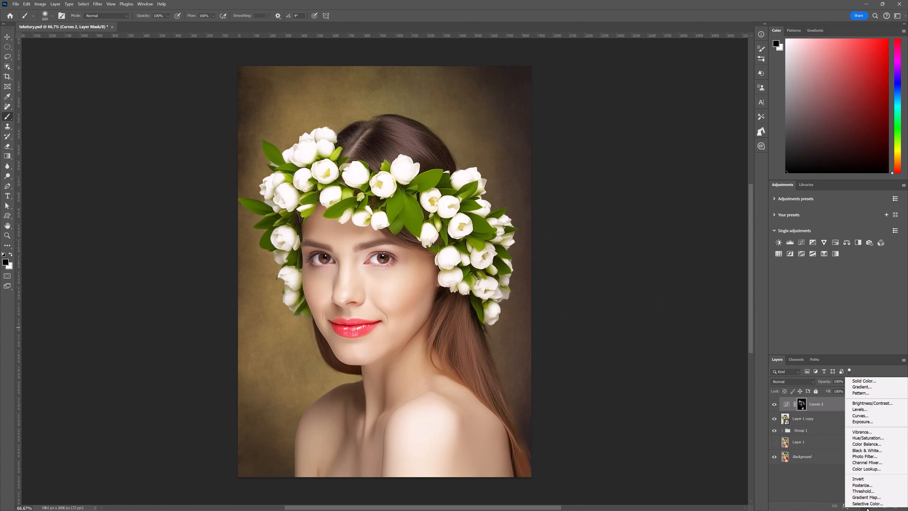
pyautogui.click(860, 415)
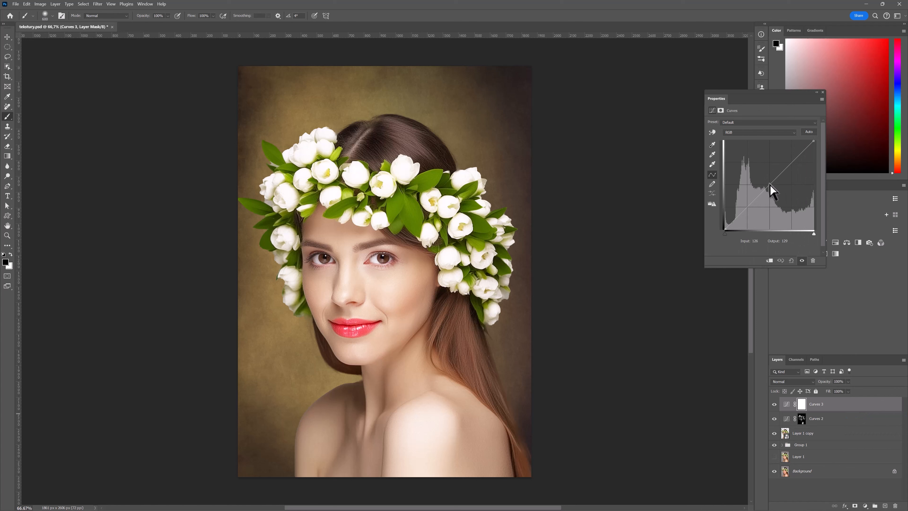
pyautogui.moveTo(769, 185); pyautogui.dragTo(771, 185)
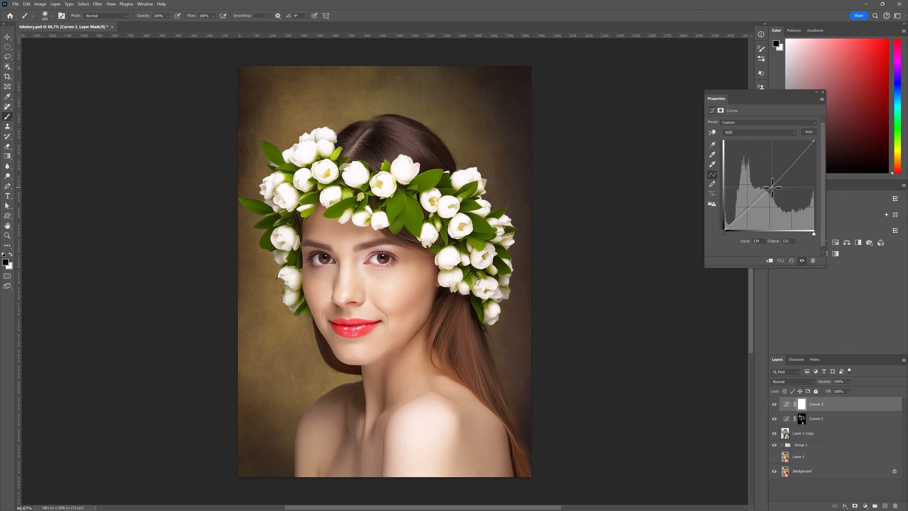
pyautogui.moveTo(772, 187); pyautogui.dragTo(773, 189)
pyautogui.click(829, 106)
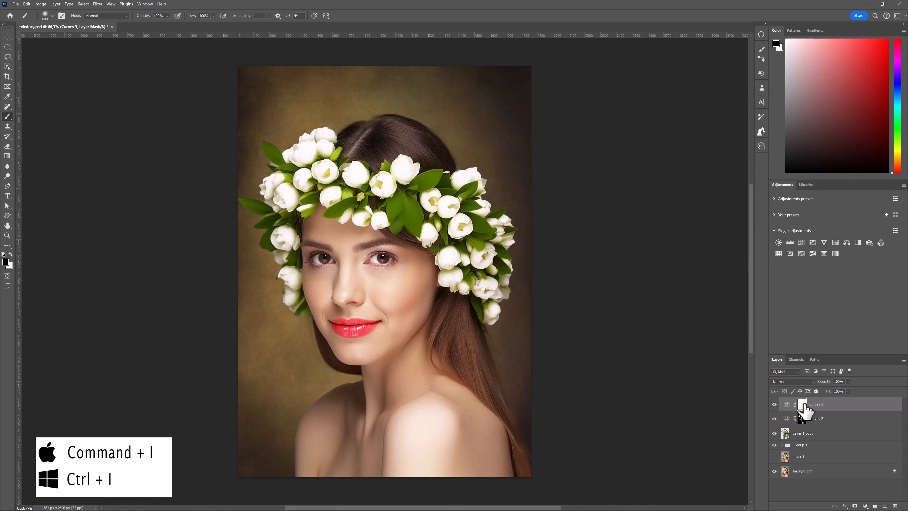
pyautogui.hotkey('ctrl', 'i')
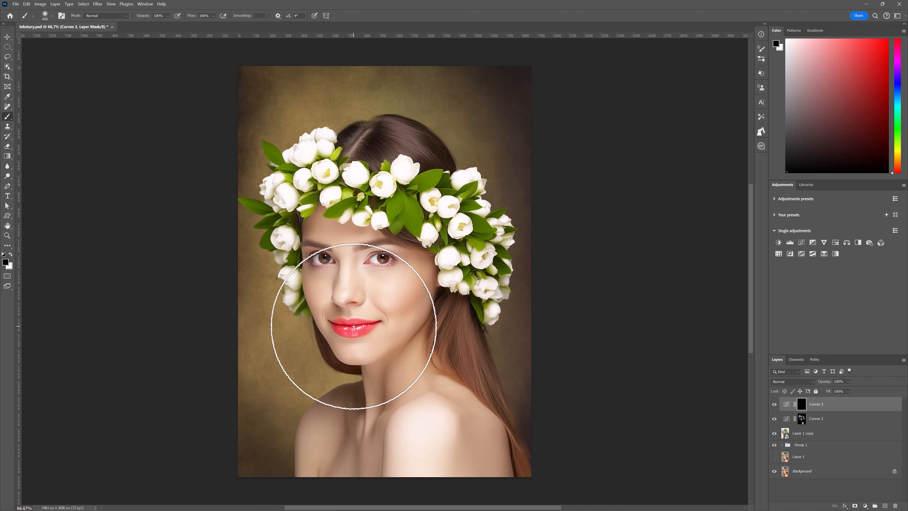
# Shrink the brush to 125 px and make white the foreground colour for painting on the Curves 3 mask.
pyautogui.press('[')
pyautogui.press('[')
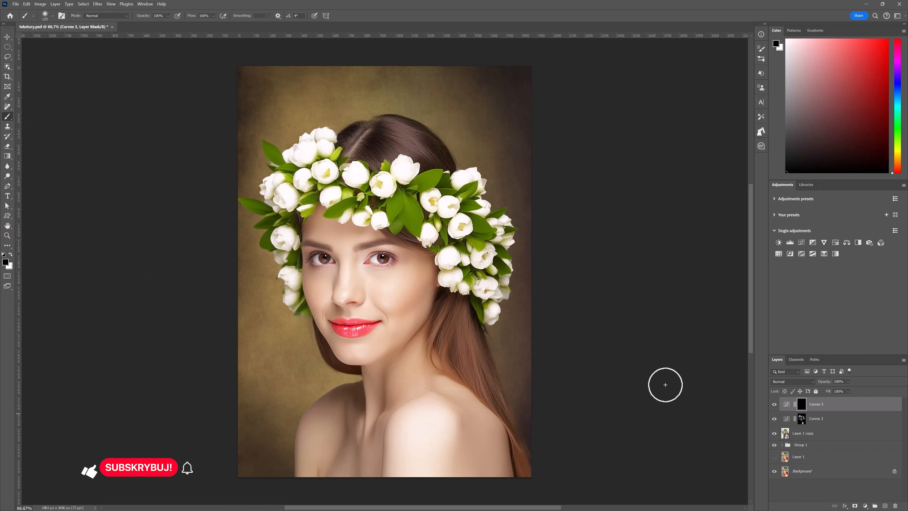
pyautogui.click(11, 255)
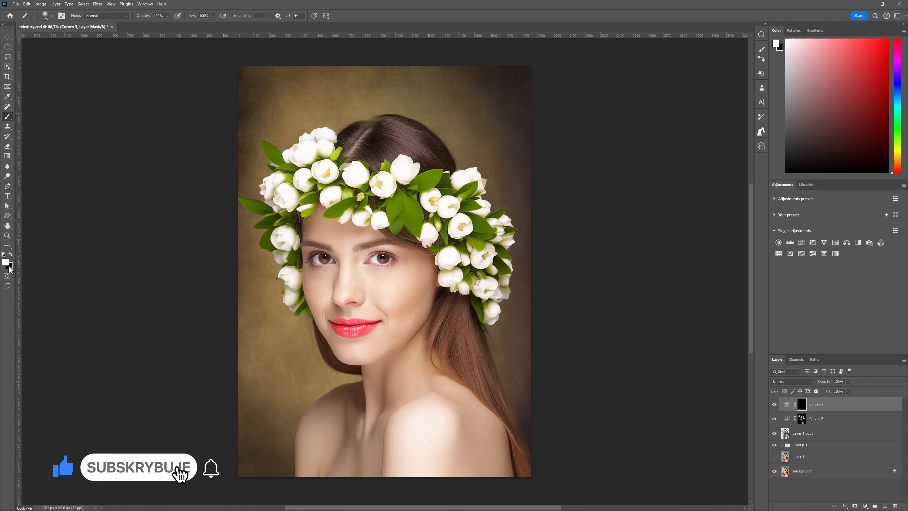
# Paint white at 100% opacity on the Curves 3 mask over the lips, eyebrows and eyes.
pyautogui.moveTo(335, 324)
pyautogui.mouseDown()
pyautogui.moveTo(374, 324)
pyautogui.moveTo(336, 324)
pyautogui.mouseUp()
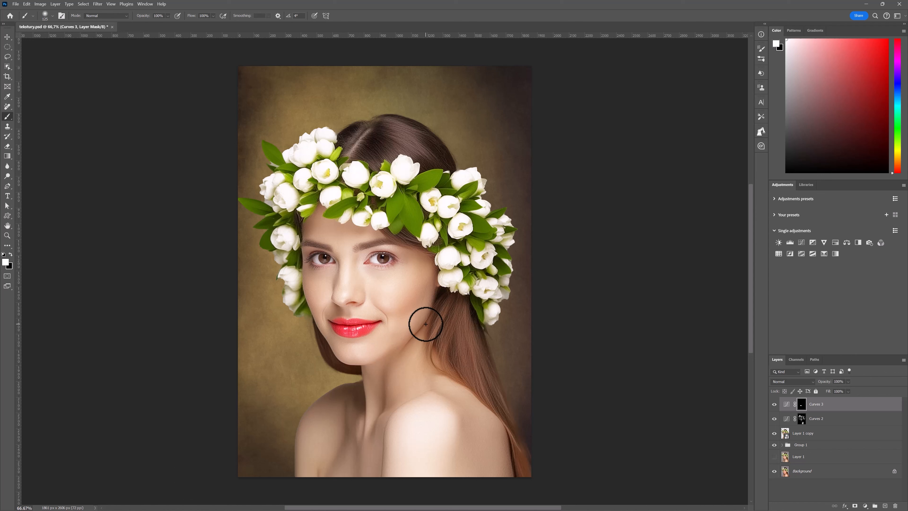
pyautogui.press(']')
pyautogui.press(']')
pyautogui.press(']')
pyautogui.press('[')
pyautogui.press('[')
pyautogui.press('[')
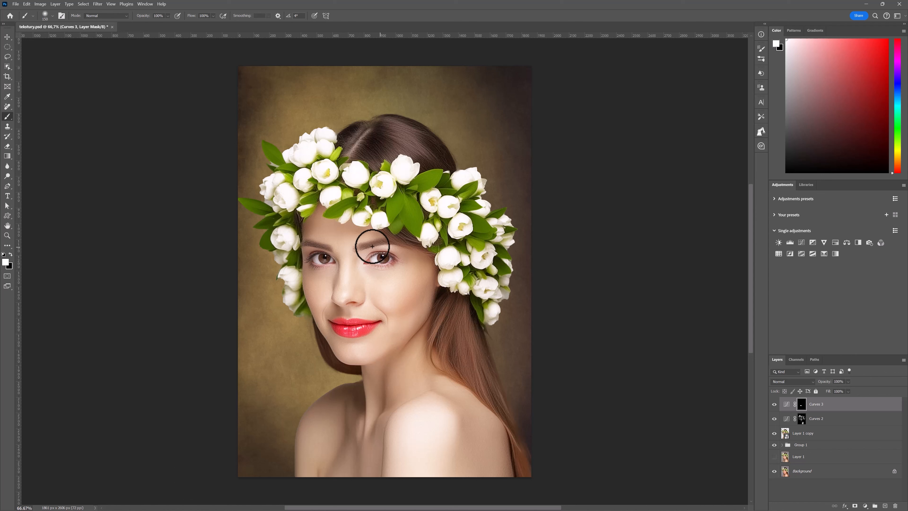
pyautogui.moveTo(368, 246); pyautogui.dragTo(387, 242)
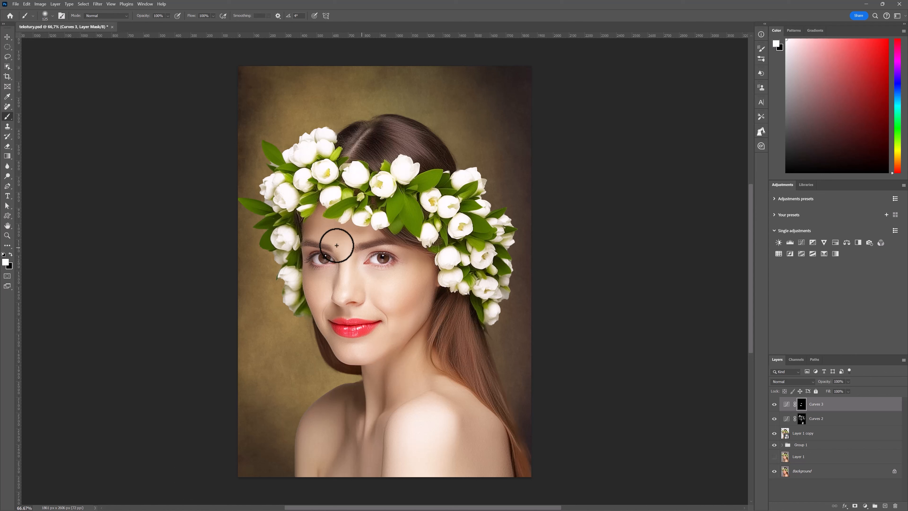
pyautogui.moveTo(329, 249); pyautogui.dragTo(308, 251)
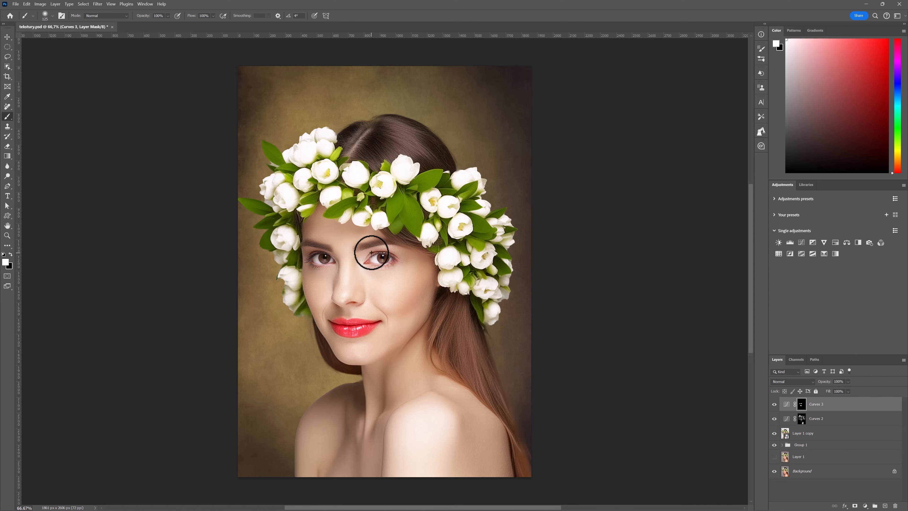
pyautogui.moveTo(371, 253); pyautogui.dragTo(404, 253)
# Enlarge the brush to 175 px and paint white on the Curves 3 mask along the cheek and neck.
pyautogui.press(']')
pyautogui.press(']')
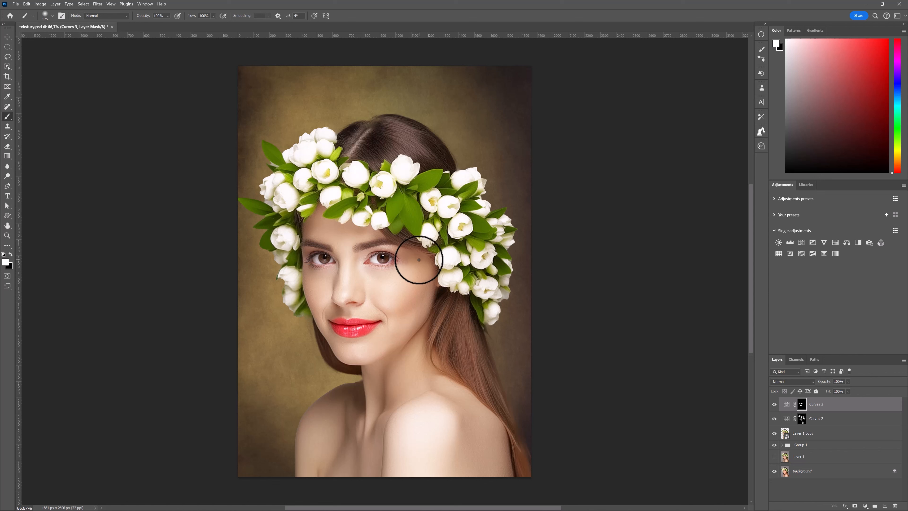
pyautogui.moveTo(420, 319)
pyautogui.mouseDown()
pyautogui.moveTo(419, 295)
pyautogui.moveTo(401, 309)
pyautogui.moveTo(399, 337)
pyautogui.moveTo(371, 367)
pyautogui.moveTo(401, 368)
pyautogui.moveTo(384, 373)
pyautogui.moveTo(373, 435)
pyautogui.moveTo(389, 430)
pyautogui.moveTo(400, 402)
pyautogui.mouseUp()
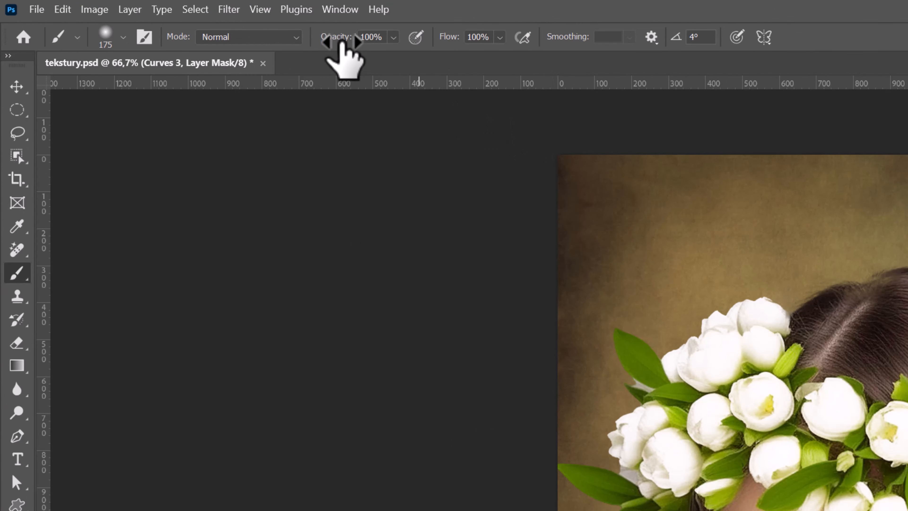
# Lower the brush opacity to about 30% and paint the lips and eye area white on the Curves 3 mask with a smaller brush.
pyautogui.moveTo(342, 41); pyautogui.dragTo(287, 40)
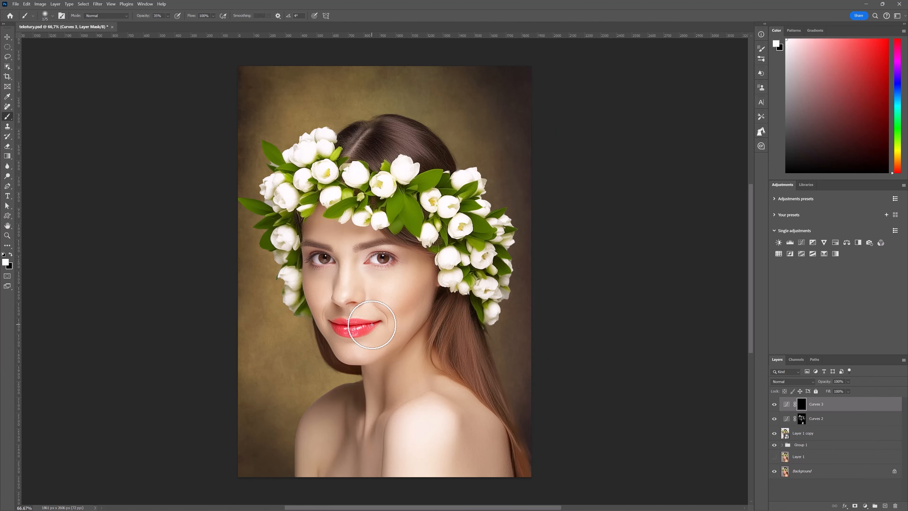
pyautogui.press('[')
pyautogui.press('[')
pyautogui.press('[')
pyautogui.press('[')
pyautogui.moveTo(361, 326)
pyautogui.mouseDown()
pyautogui.moveTo(330, 324)
pyautogui.moveTo(368, 322)
pyautogui.mouseUp()
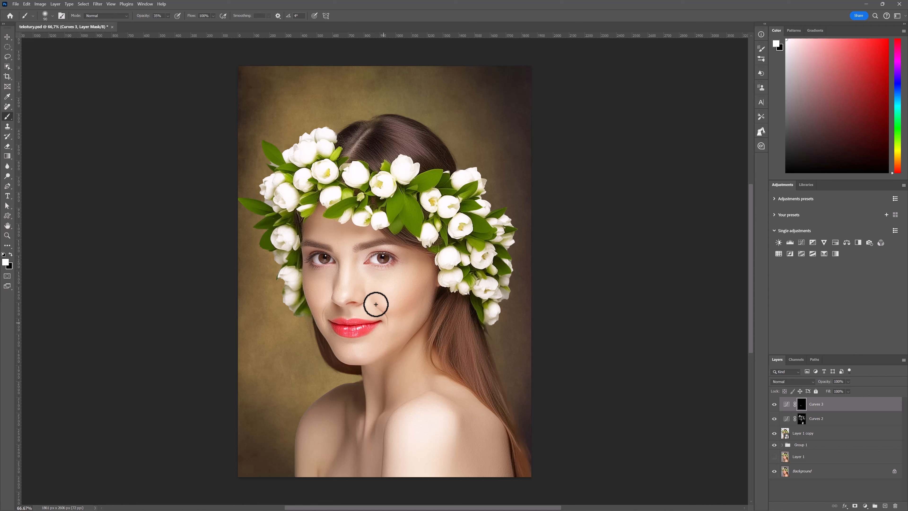
pyautogui.moveTo(325, 249); pyautogui.dragTo(310, 247)
pyautogui.press('[')
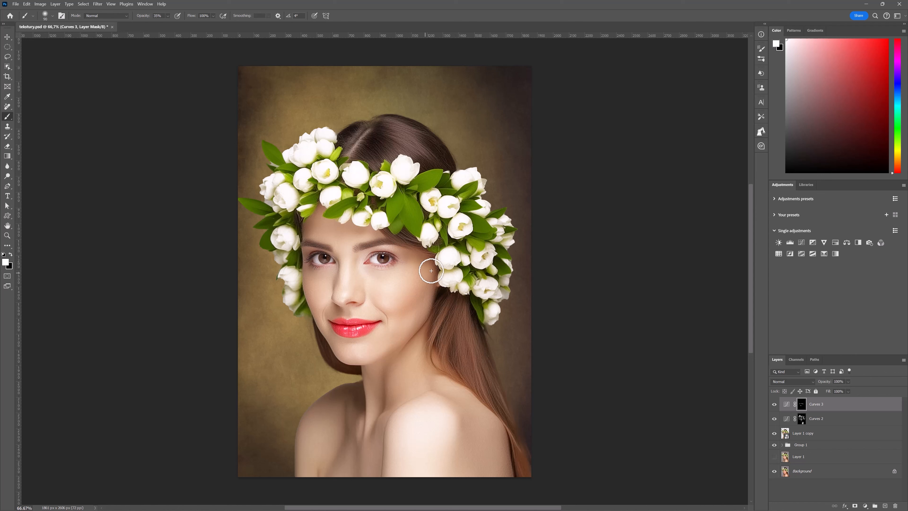
# Darken the side contours of the face by painting white on the Curves 3 mask with a brush enlarged to 250 px.
pyautogui.press(']')
pyautogui.press(']')
pyautogui.press(']')
pyautogui.press(']')
pyautogui.press(']')
pyautogui.press(']')
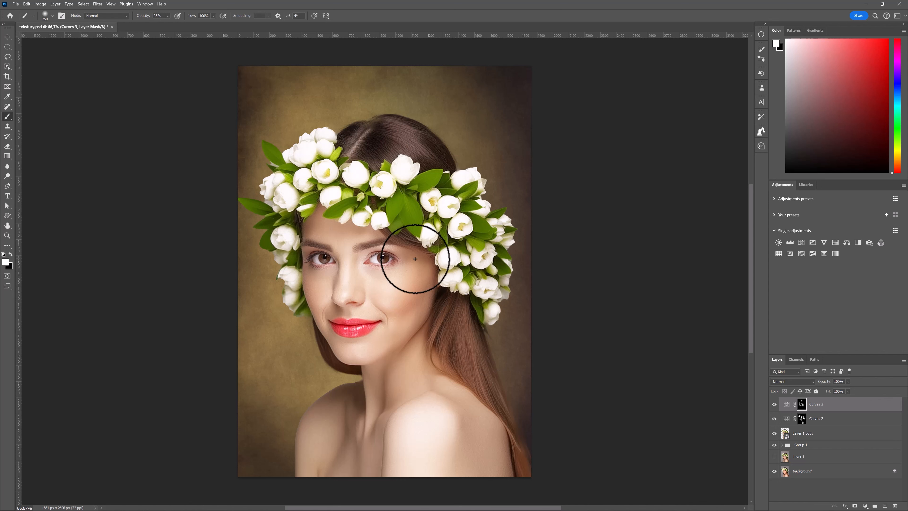
# Paint black on the Curves 3 mask over the temple and outer cheek to reduce the darkening, and restore white as the foreground colour.
pyautogui.press('x')
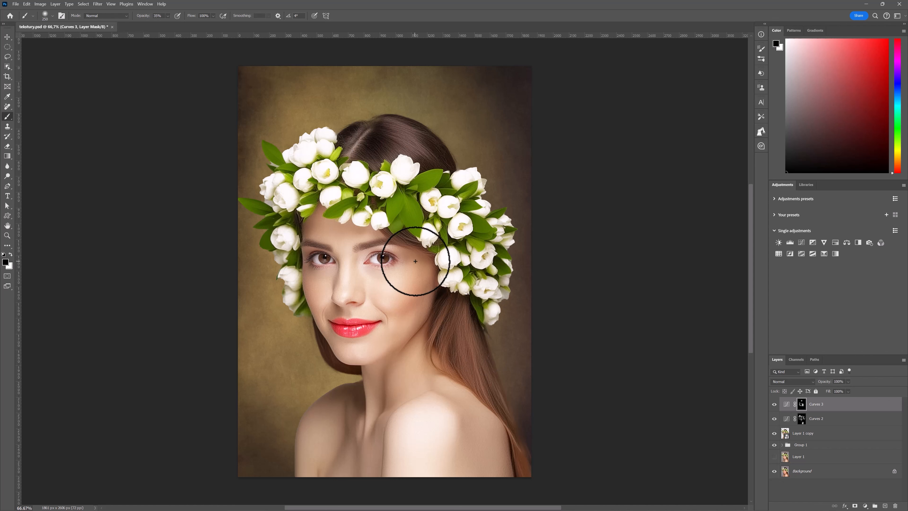
pyautogui.moveTo(412, 264)
pyautogui.mouseDown()
pyautogui.moveTo(405, 260)
pyautogui.moveTo(411, 289)
pyautogui.mouseUp()
pyautogui.press('x')
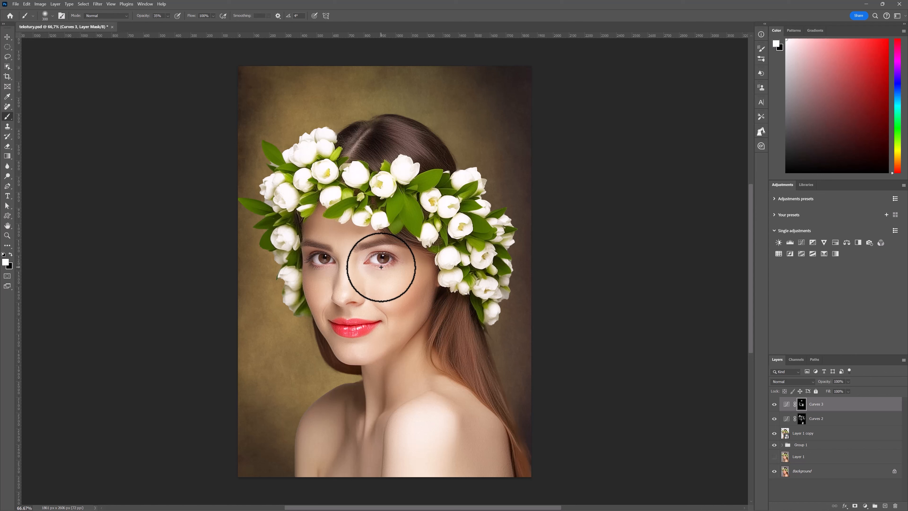
# Shrink the brush considerably for detailed white painting on the Curves 3 mask around the eye beside the nose.
pyautogui.press('[')
pyautogui.press('[')
pyautogui.press('[')
pyautogui.press('[')
pyautogui.press('[')
pyautogui.press('[')
pyautogui.press('[')
pyautogui.press('[')
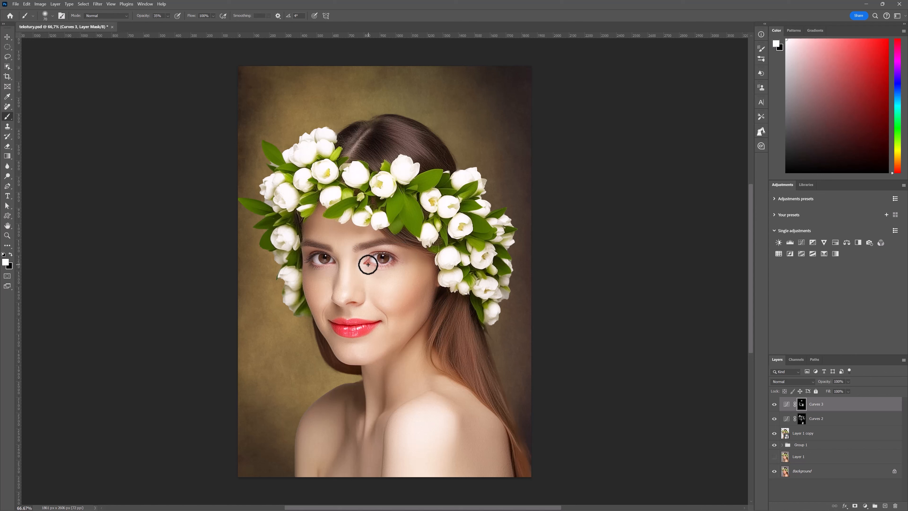